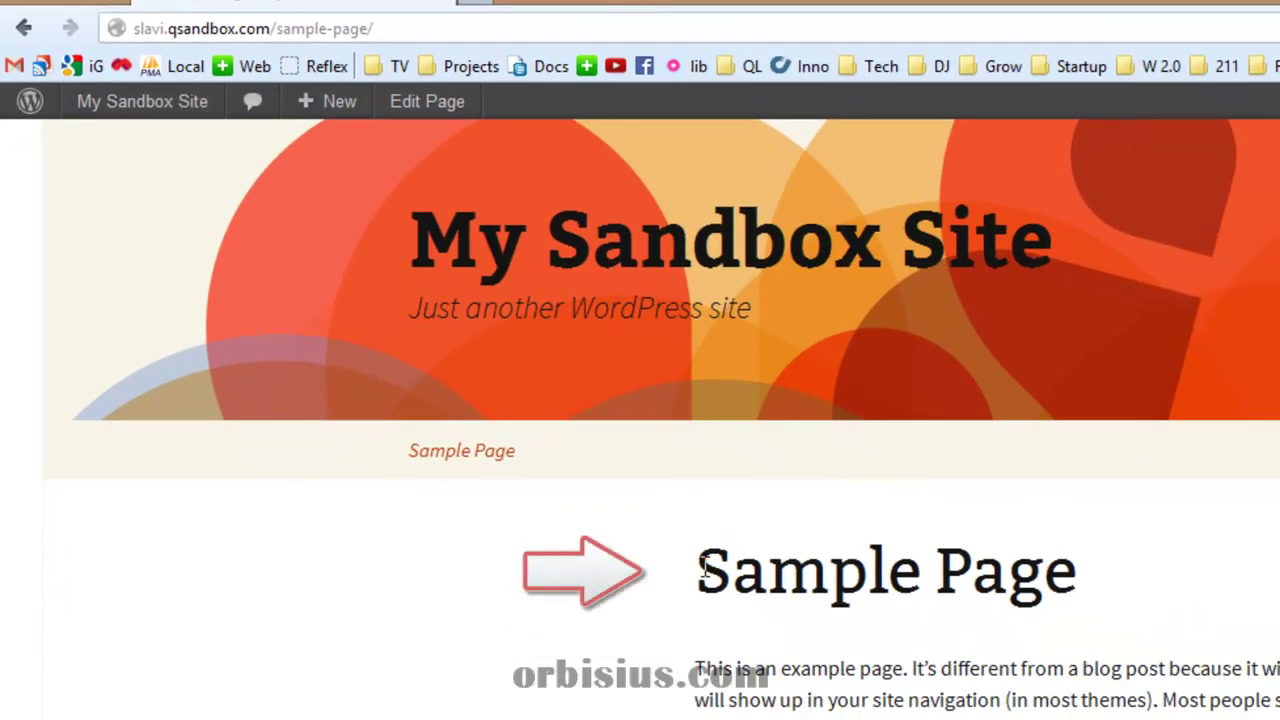
Inspect the Sample Page heading and its sample-page slug in the address bar.
{"action": "left_click_drag", "start_coordinate": [700, 572], "coordinate": [1182, 610]}
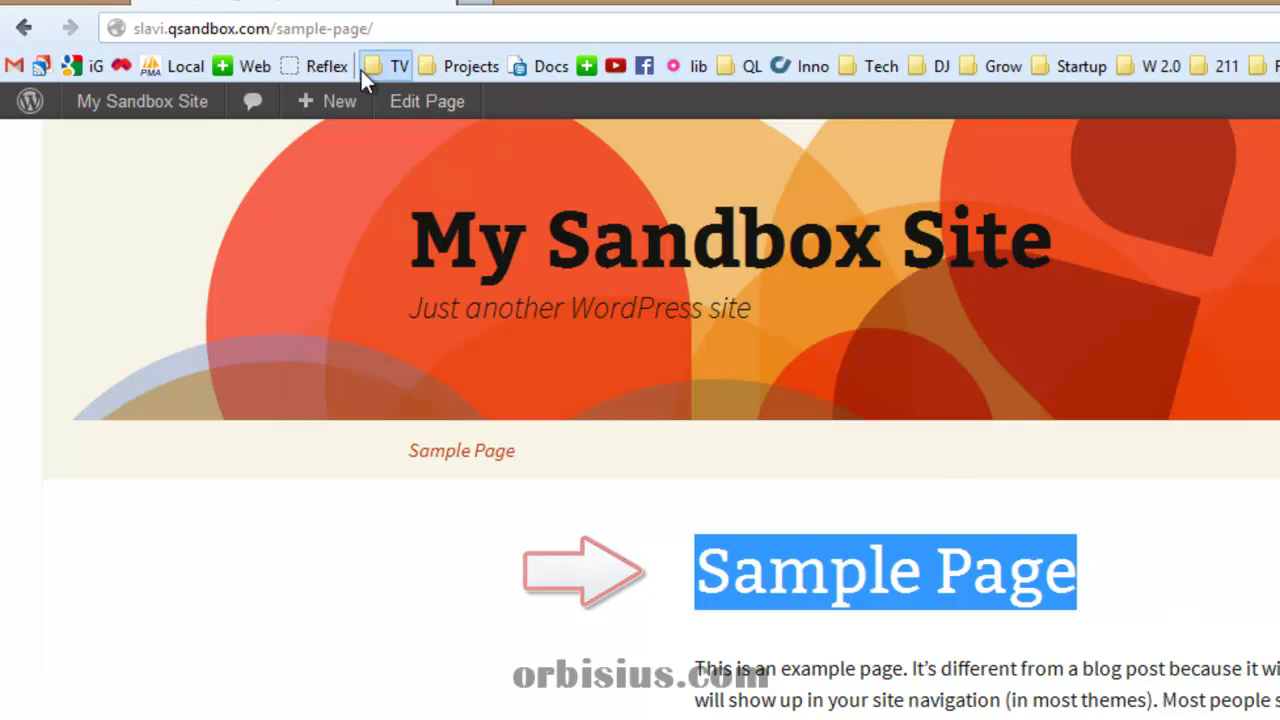
{"action": "left_click", "coordinate": [290, 28]}
{"action": "left_click_drag", "start_coordinate": [277, 28], "coordinate": [409, 32]}
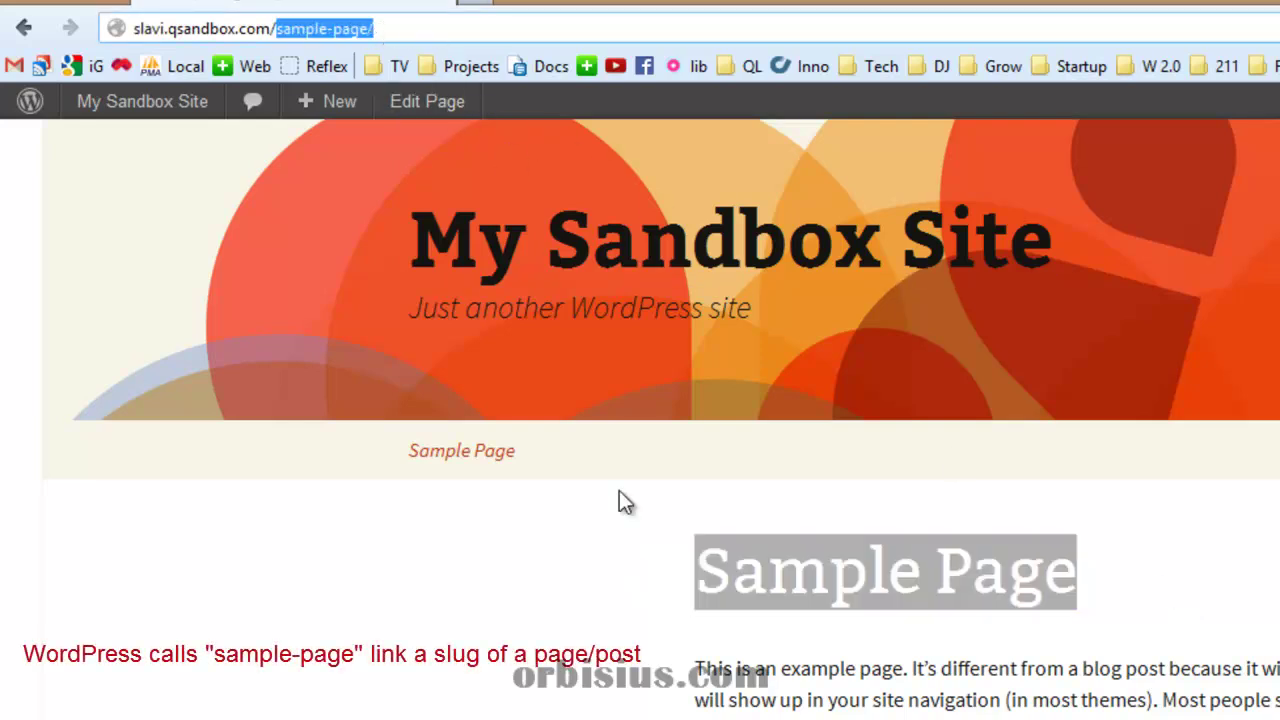
{"action": "left_click", "coordinate": [885, 662]}
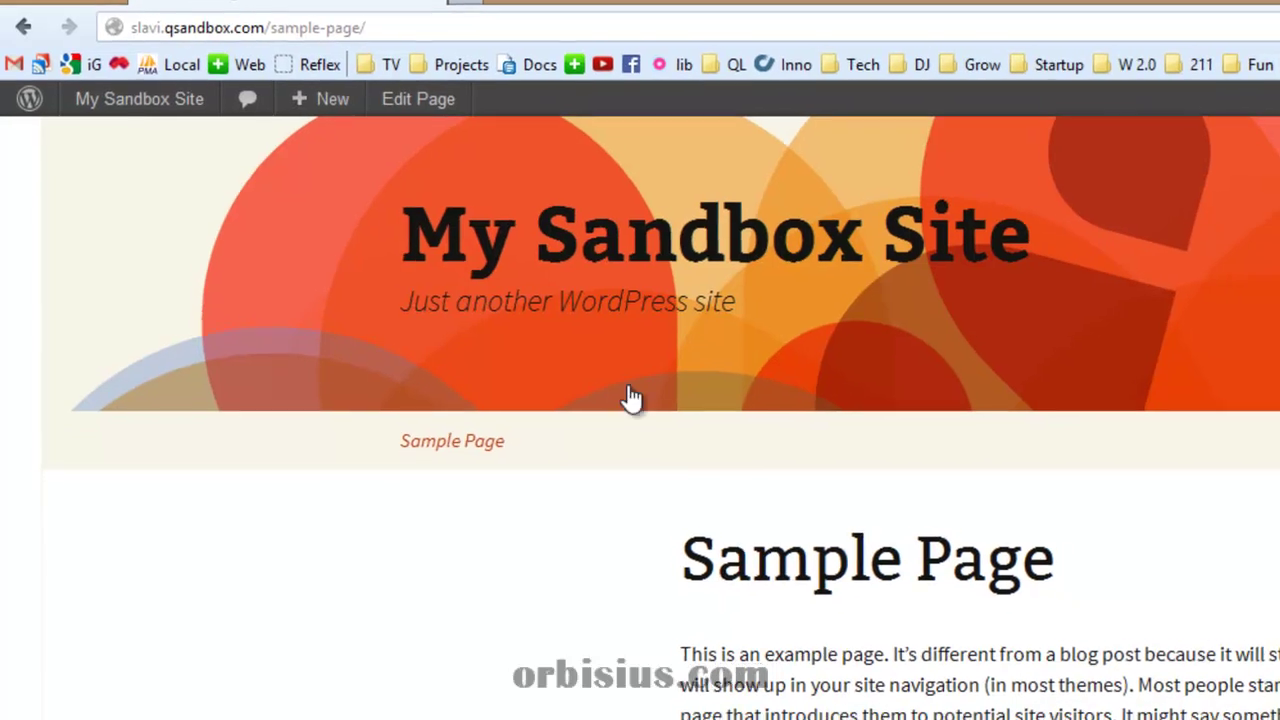
{"action": "mouse_move", "coordinate": [327, 101]}
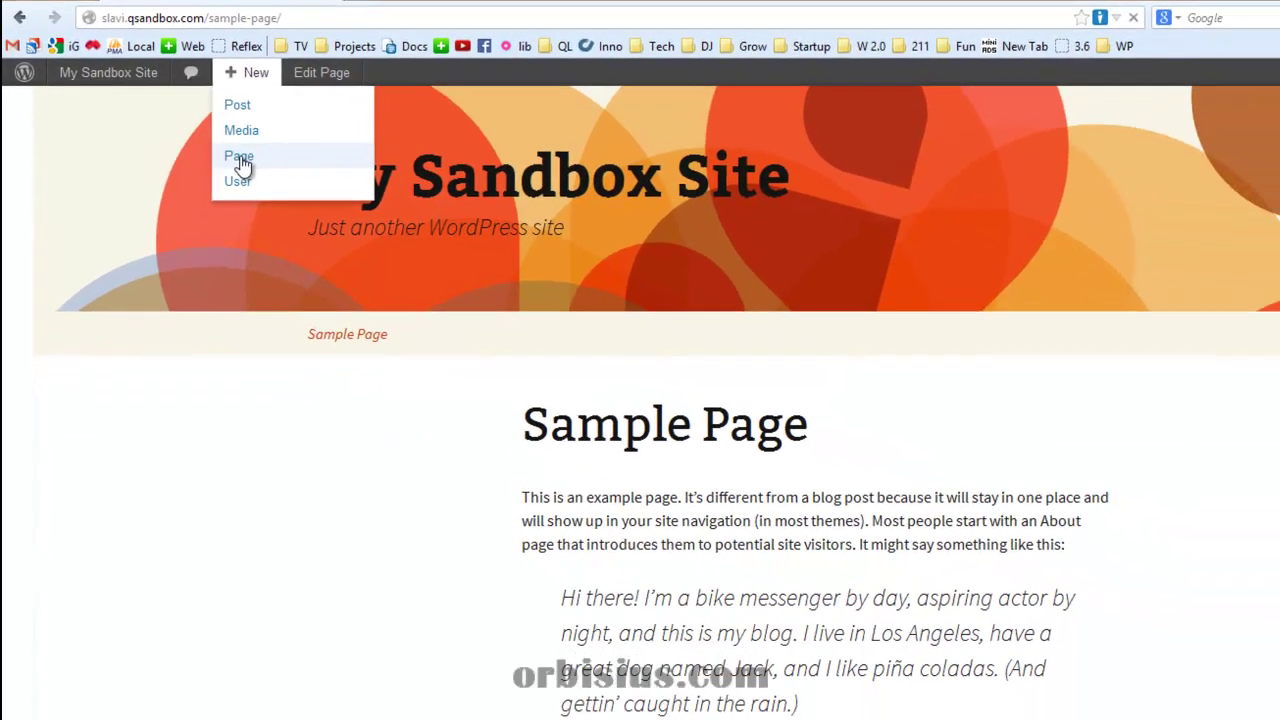
Publish a new page titled 'My cool service' with body 'test' and view it live.
{"action": "left_click", "coordinate": [284, 188]}
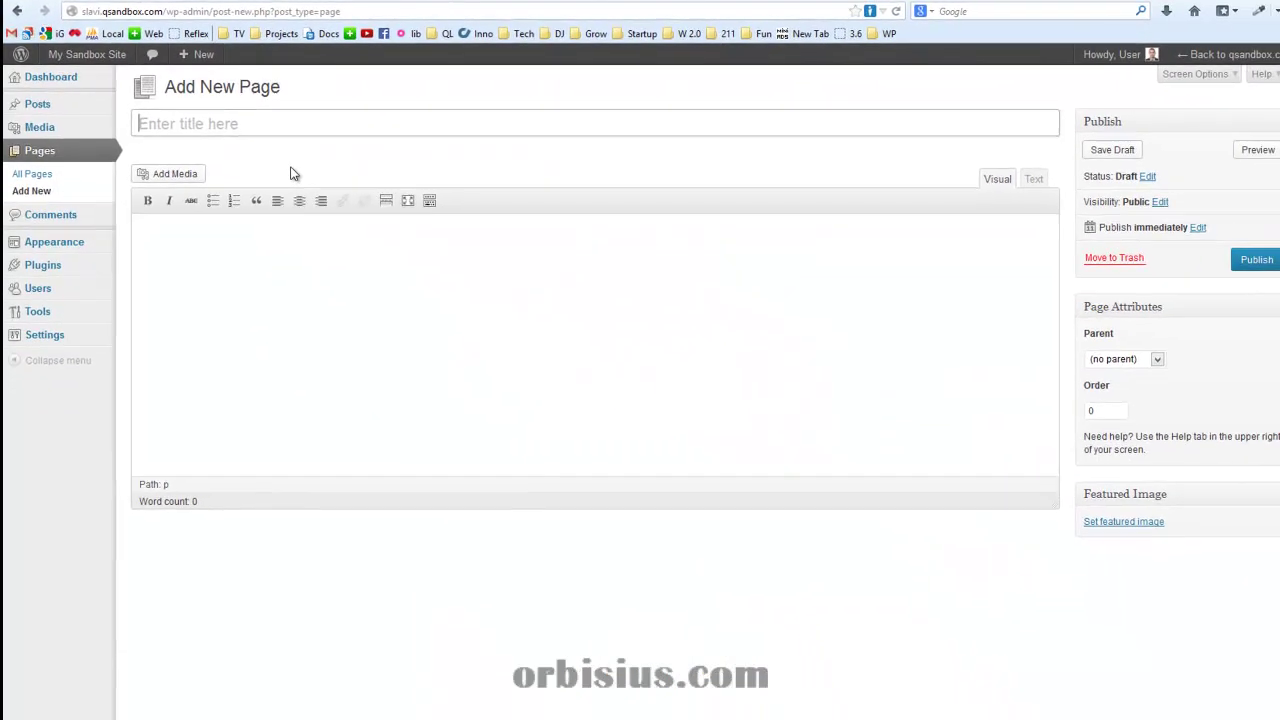
{"action": "type", "text": "My cool service"}
{"action": "left_click", "coordinate": [443, 300]}
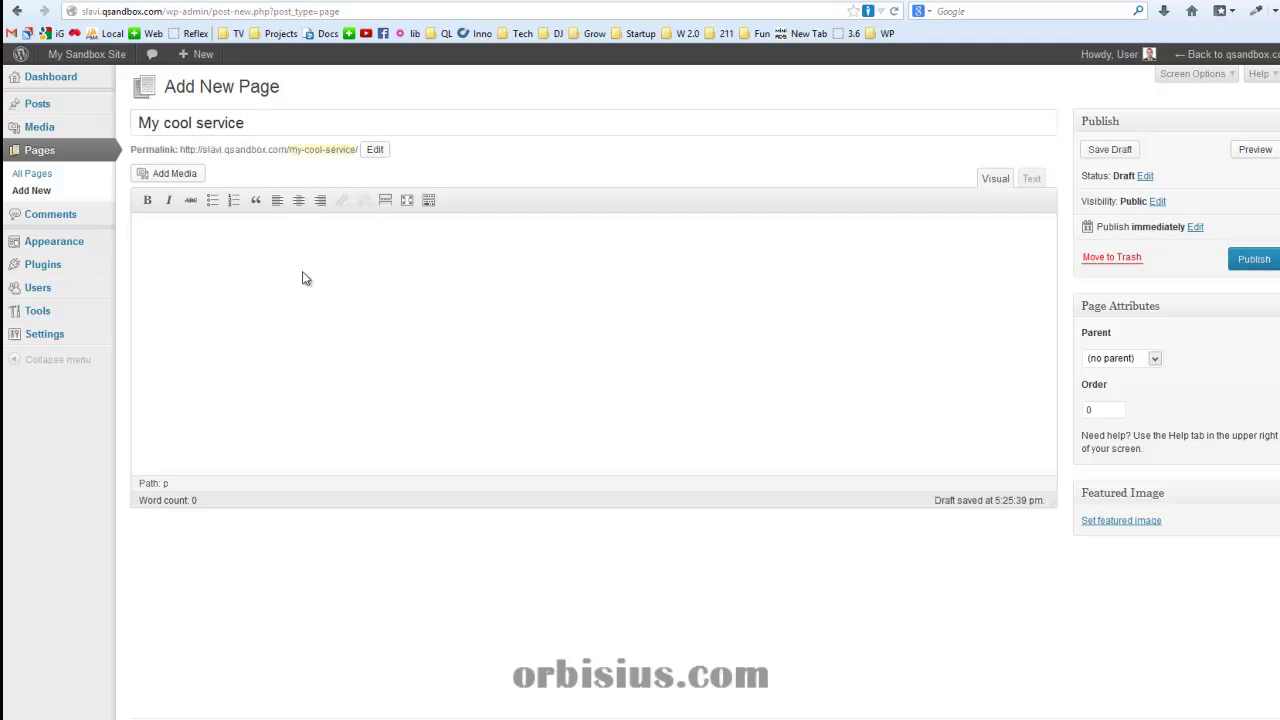
{"action": "type", "text": "test"}
{"action": "left_click", "coordinate": [1252, 262]}
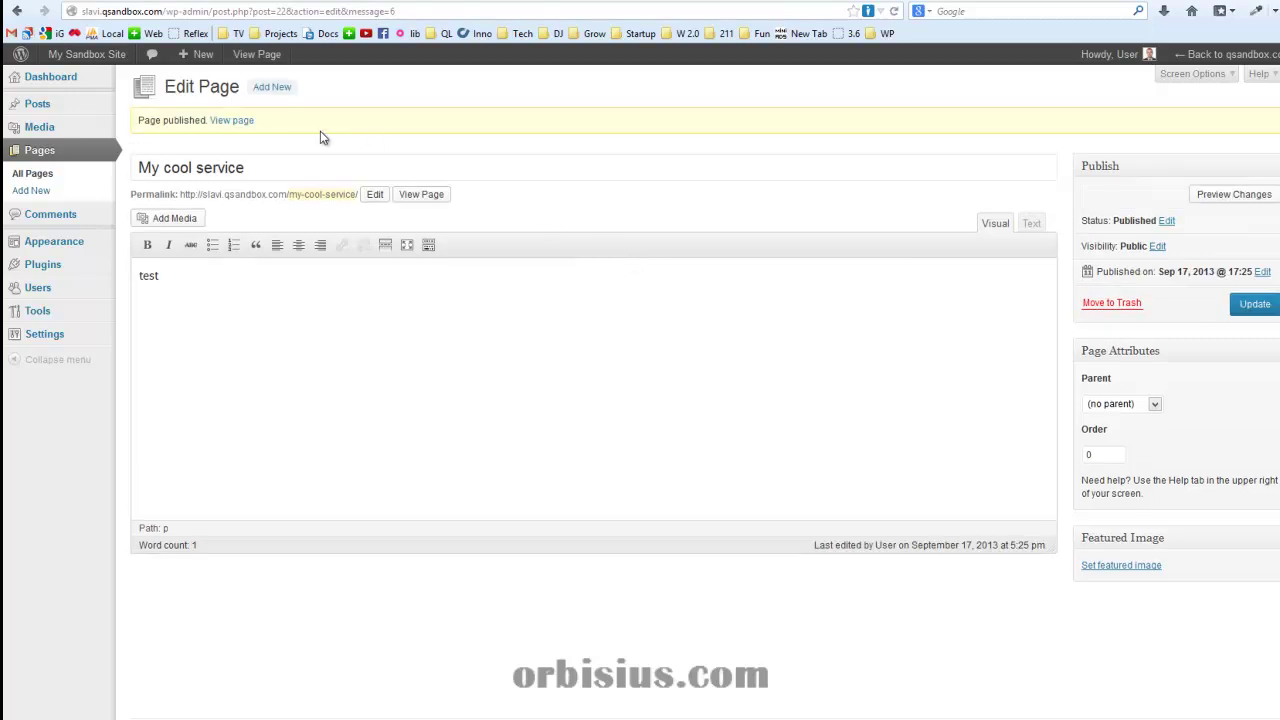
{"action": "left_click", "coordinate": [231, 122]}
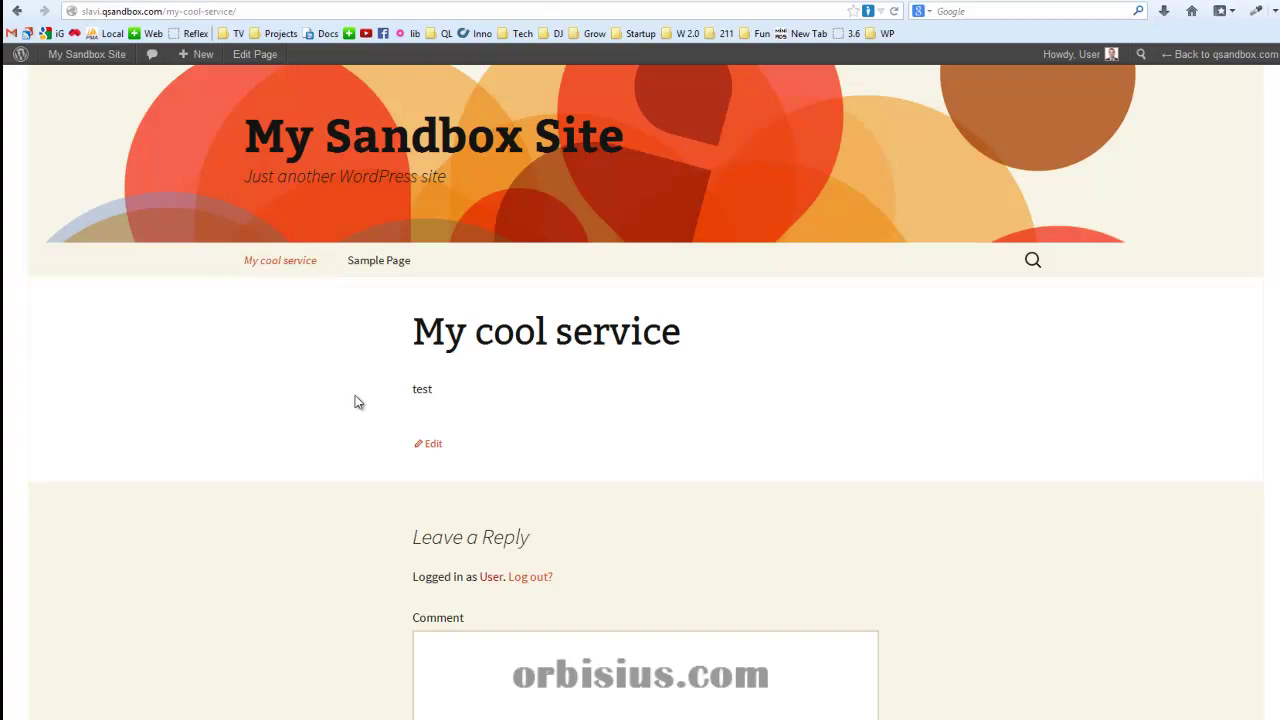
Change the page title from 'My cool service' to 'My awesome service!' and update it.
{"action": "left_click", "coordinate": [257, 57]}
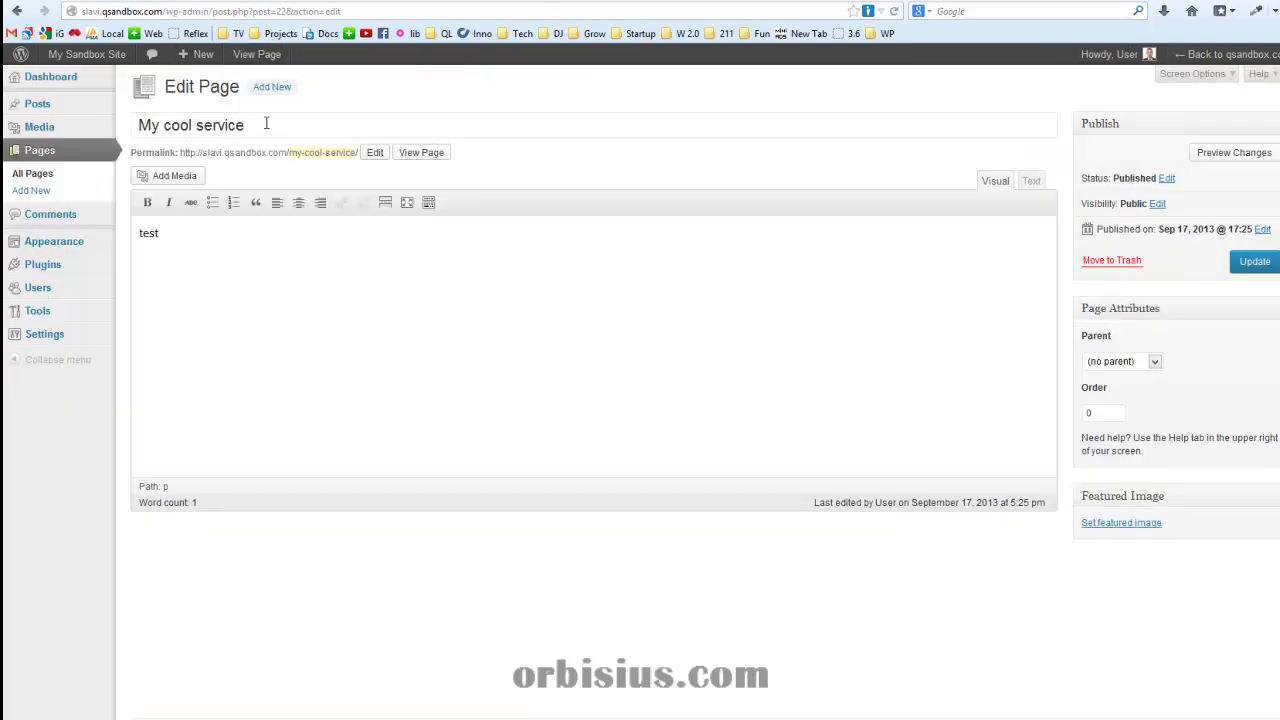
{"action": "left_click", "coordinate": [266, 123]}
{"action": "double_click", "coordinate": [178, 127]}
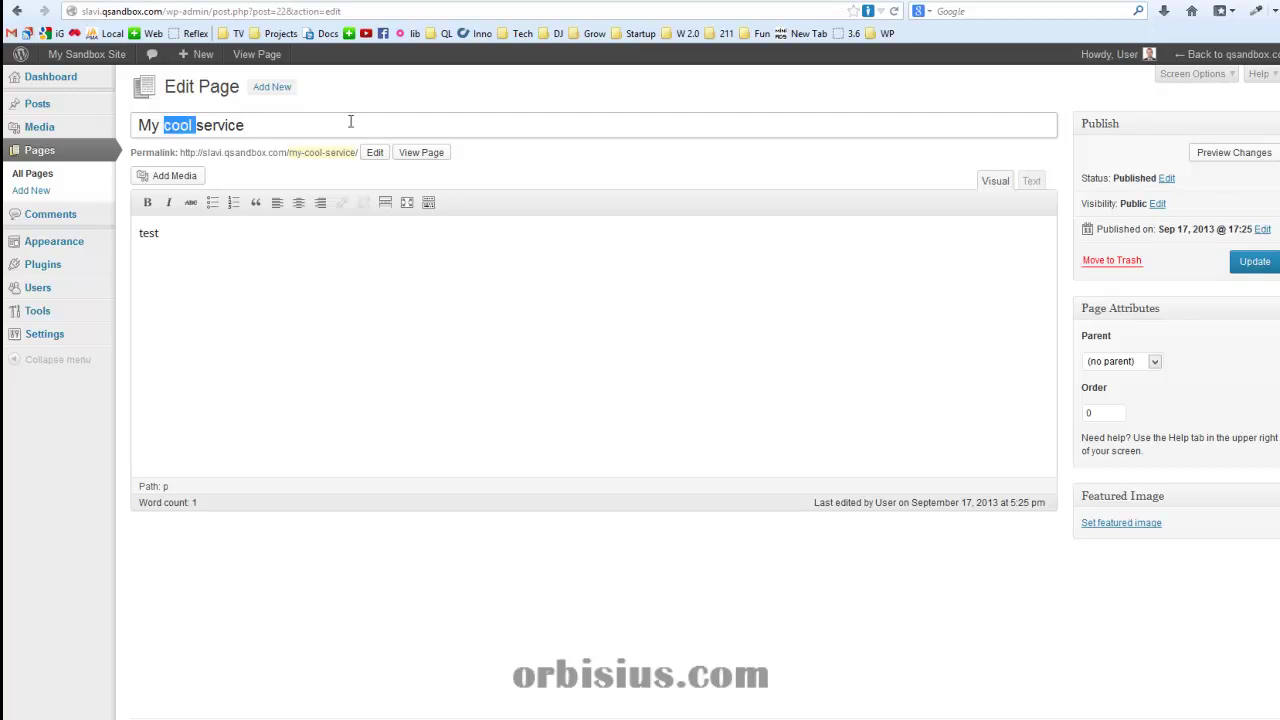
{"action": "type", "text": "awesome"}
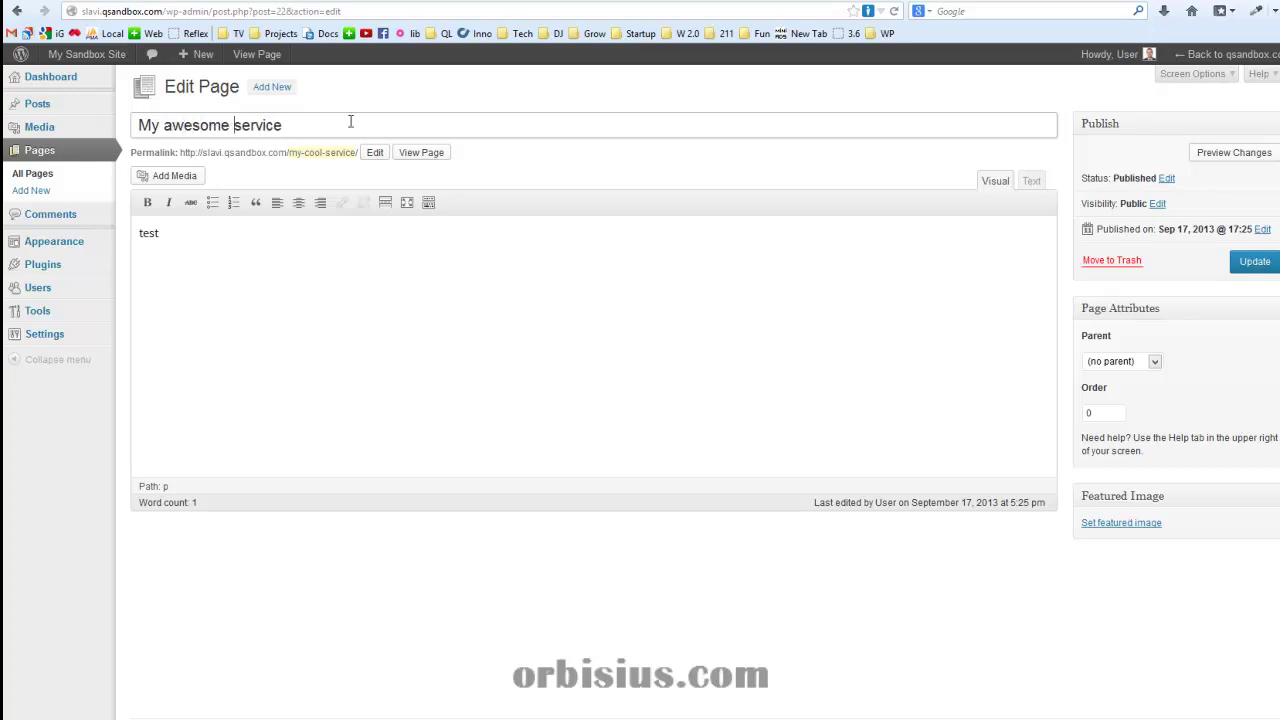
{"action": "type", "text": "!"}
{"action": "left_click", "coordinate": [1252, 262]}
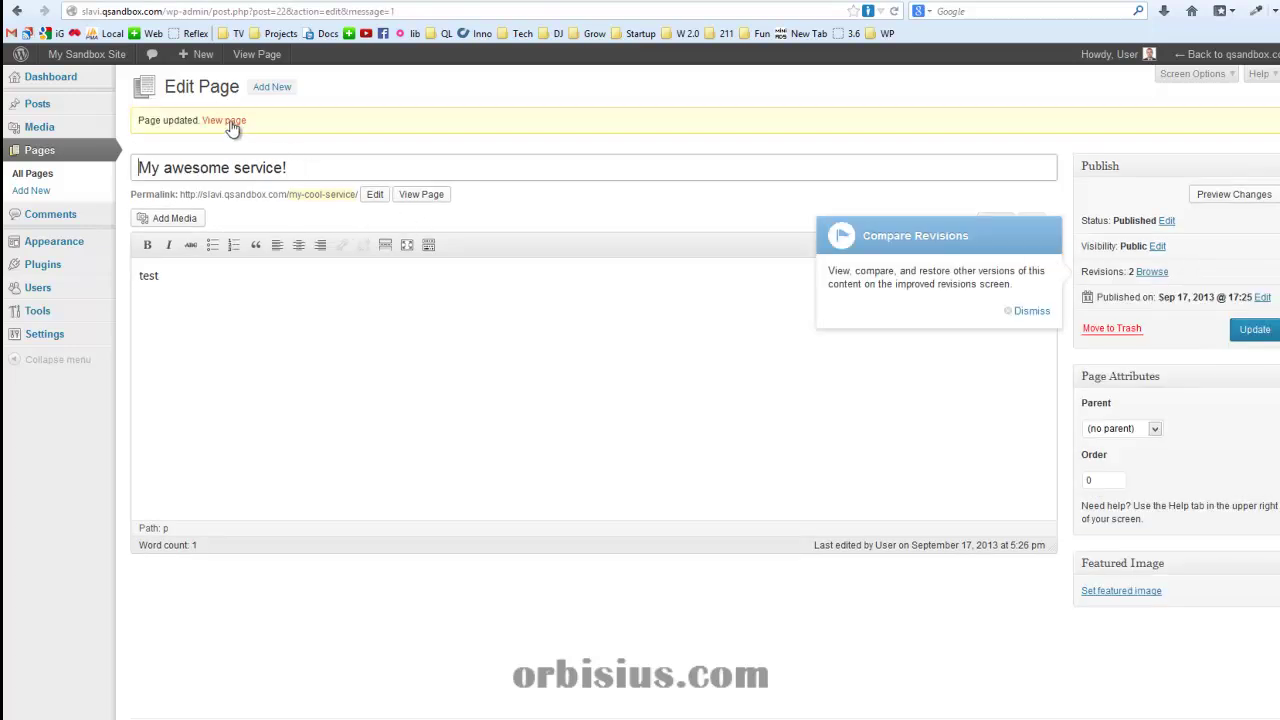
{"action": "left_click", "coordinate": [230, 123]}
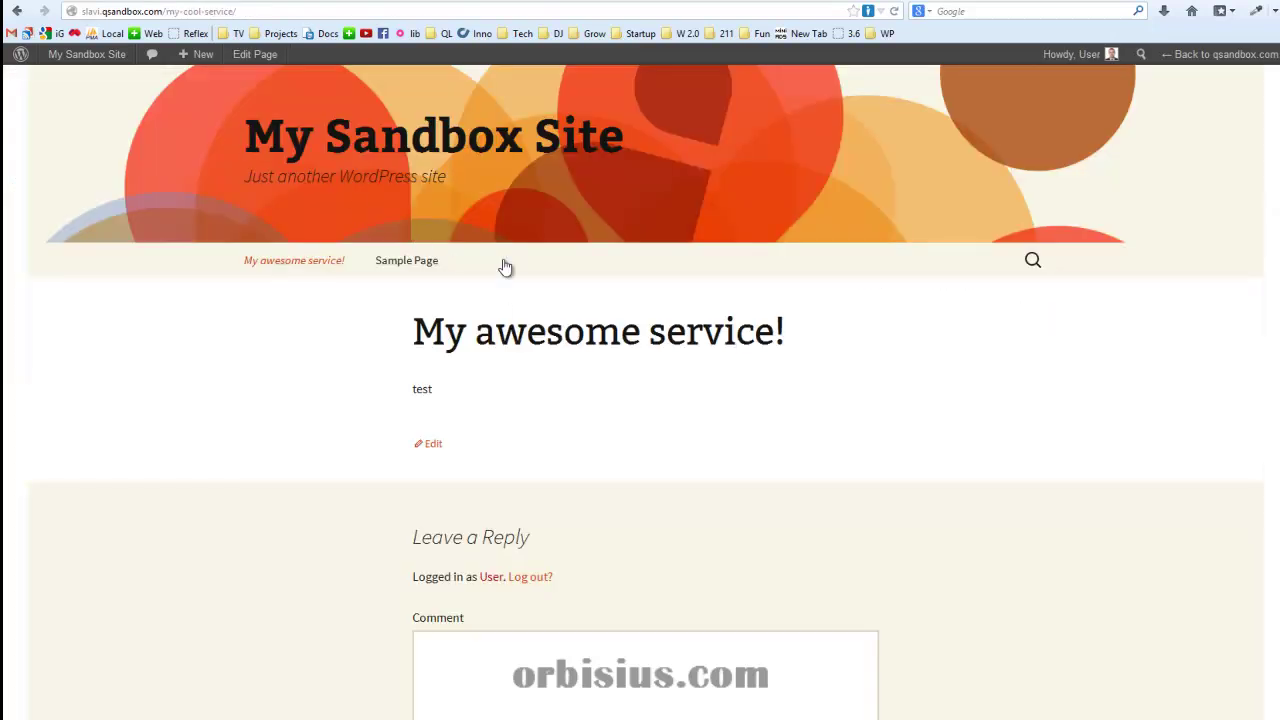
Check the live page shows the new title but still the my-cool-service slug.
{"action": "left_click_drag", "start_coordinate": [412, 330], "coordinate": [815, 335]}
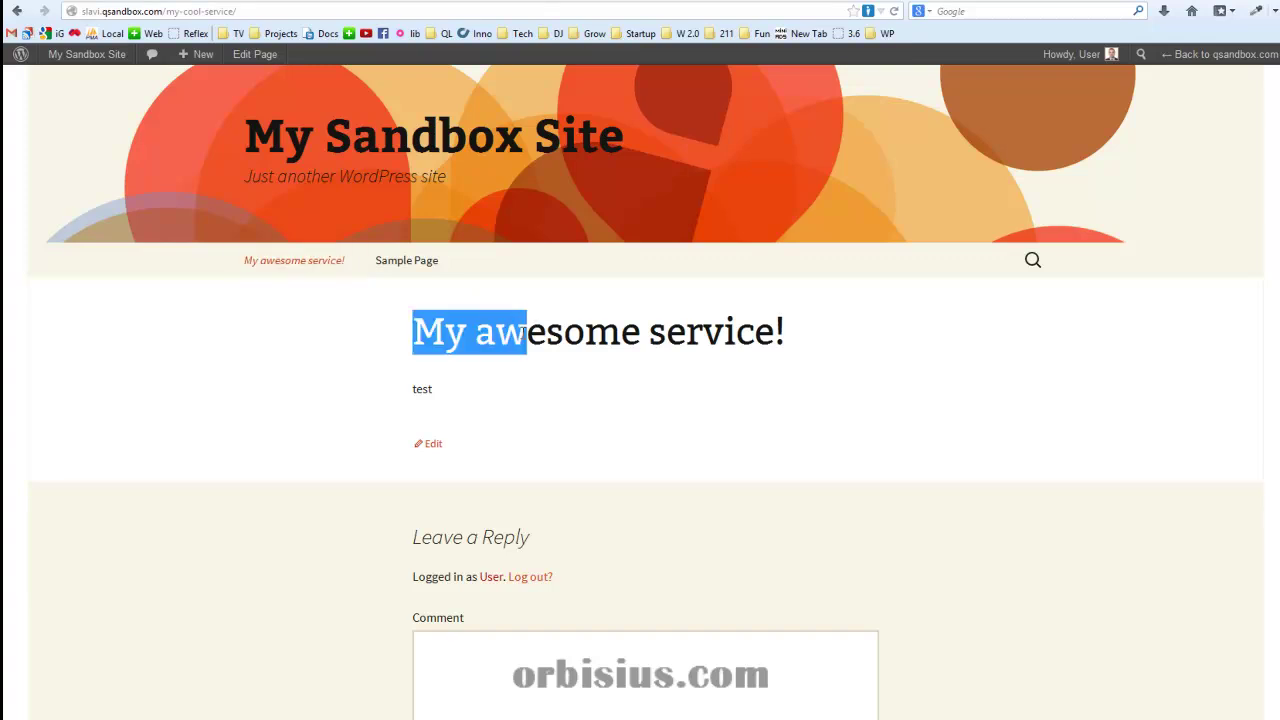
{"action": "left_click", "coordinate": [560, 377]}
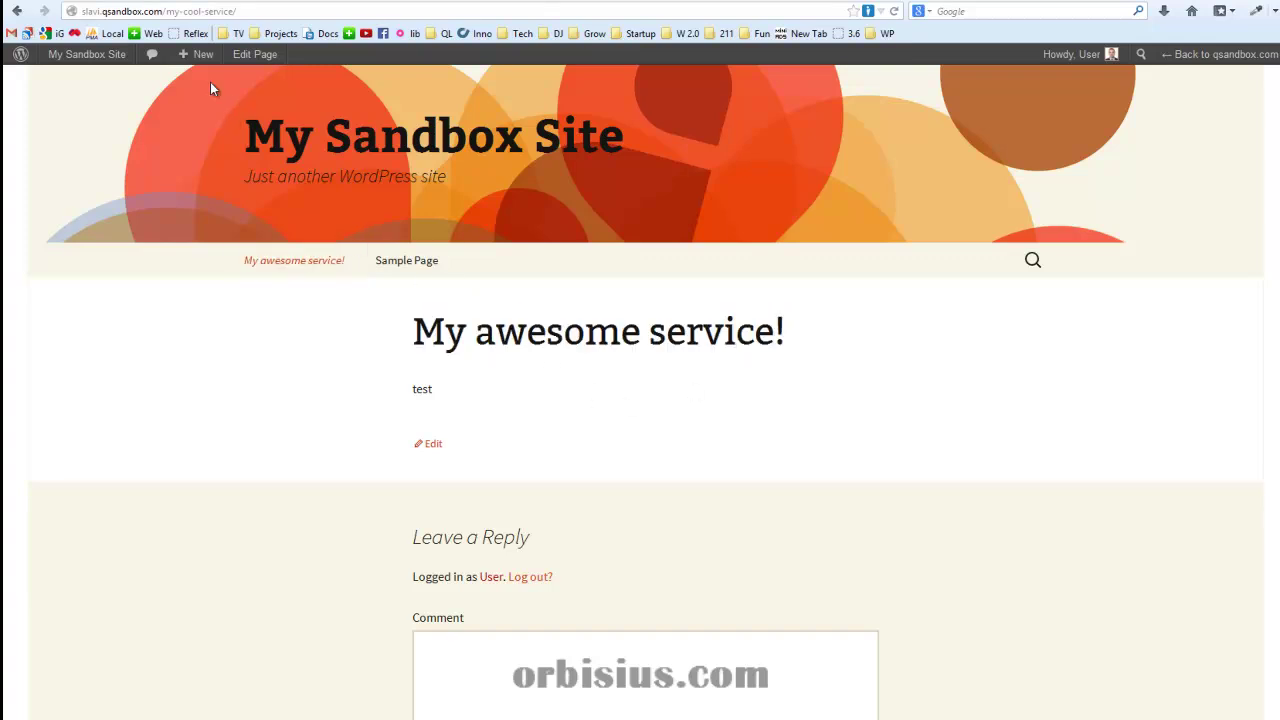
{"action": "left_click_drag", "start_coordinate": [167, 12], "coordinate": [237, 12]}
{"action": "left_click", "coordinate": [556, 402]}
Copy the old my-cool-service path from the address bar.
{"action": "mouse_move", "coordinate": [162, 11]}
{"action": "left_mouse_down"}
{"action": "mouse_move", "coordinate": [240, 11]}
{"action": "mouse_move", "coordinate": [162, 11]}
{"action": "left_mouse_up"}
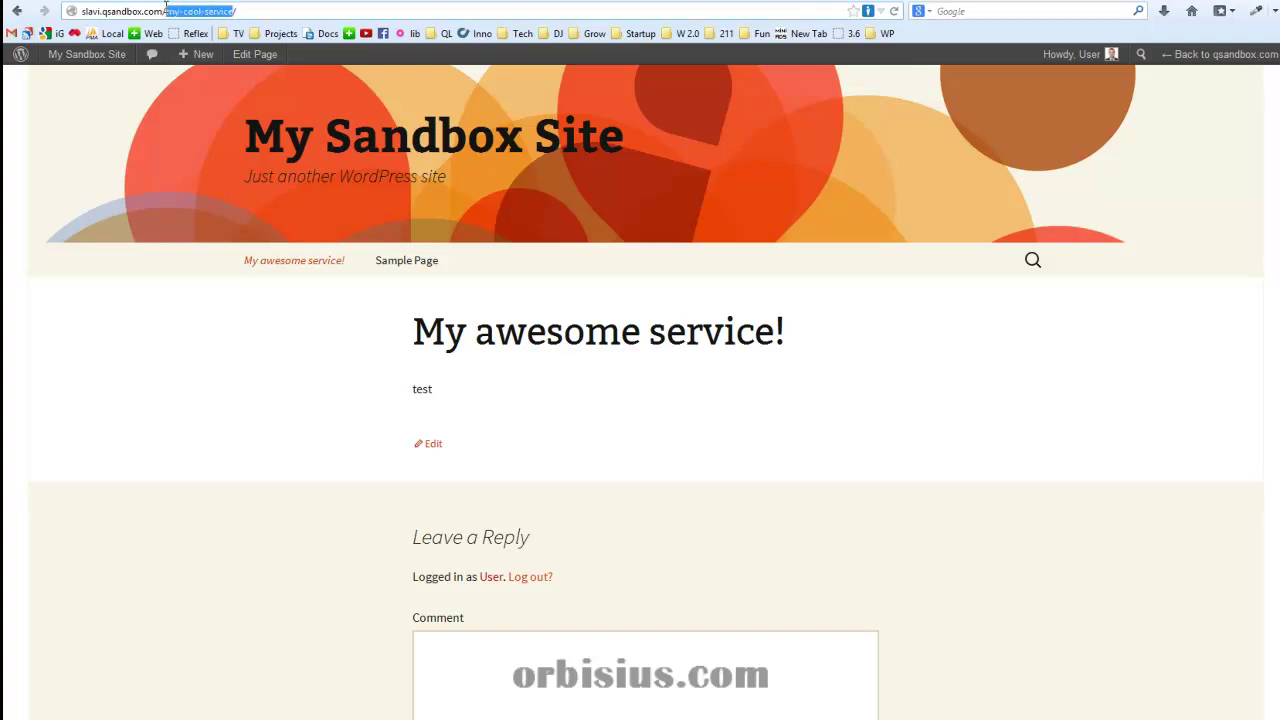
{"action": "right_click", "coordinate": [173, 12]}
{"action": "left_click", "coordinate": [215, 64]}
Change the page permalink slug to my-awesome-service, update, and view the page there.
{"action": "left_click", "coordinate": [250, 56]}
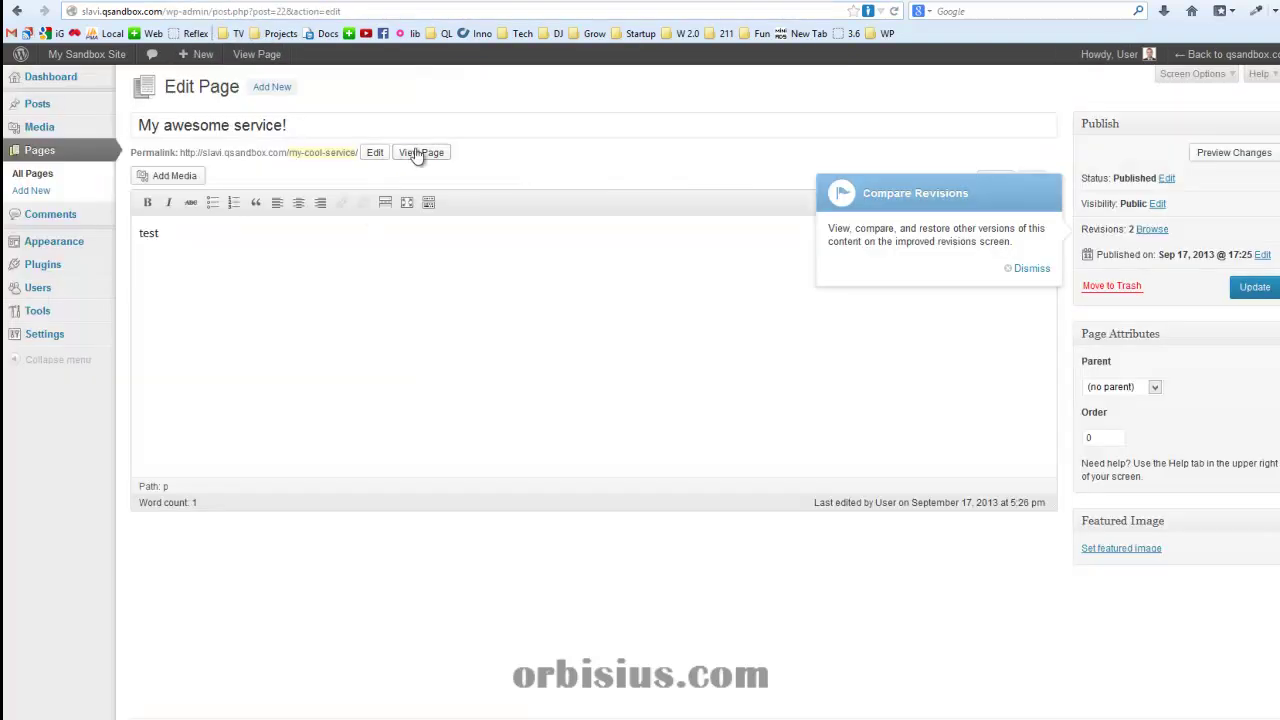
{"action": "left_click", "coordinate": [1030, 268]}
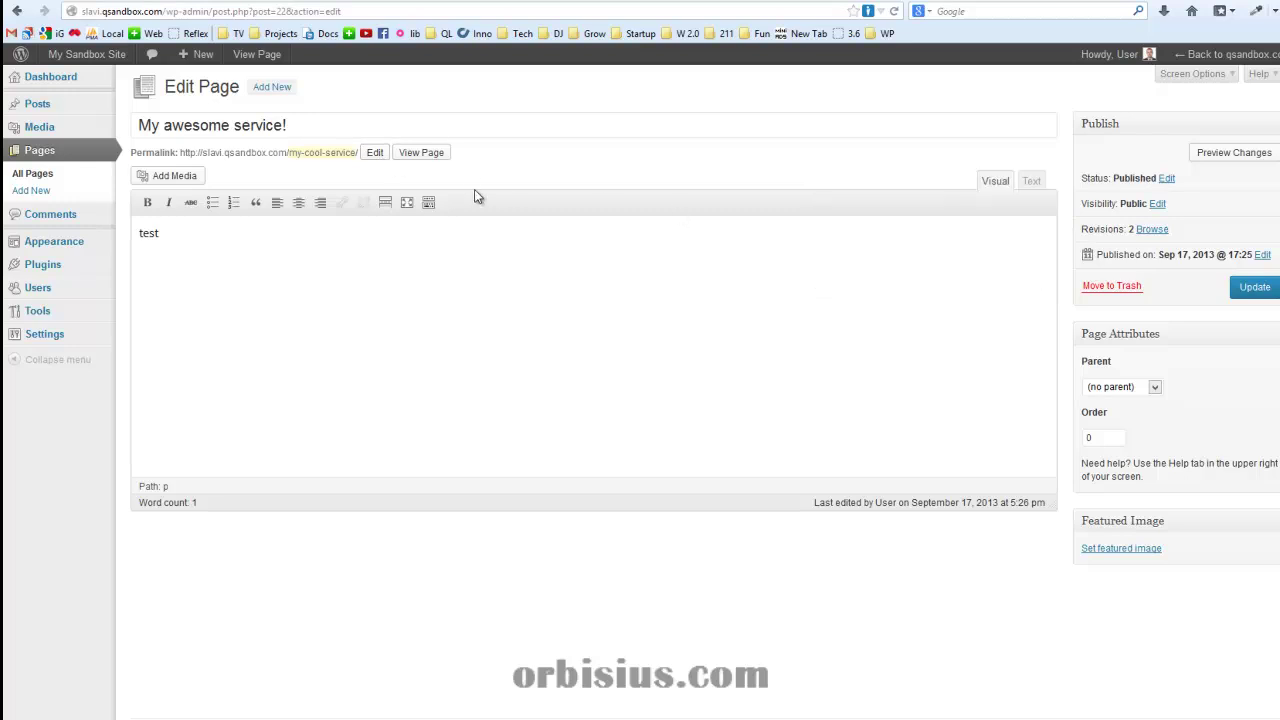
{"action": "left_click", "coordinate": [374, 154]}
{"action": "left_click_drag", "start_coordinate": [405, 158], "coordinate": [188, 150]}
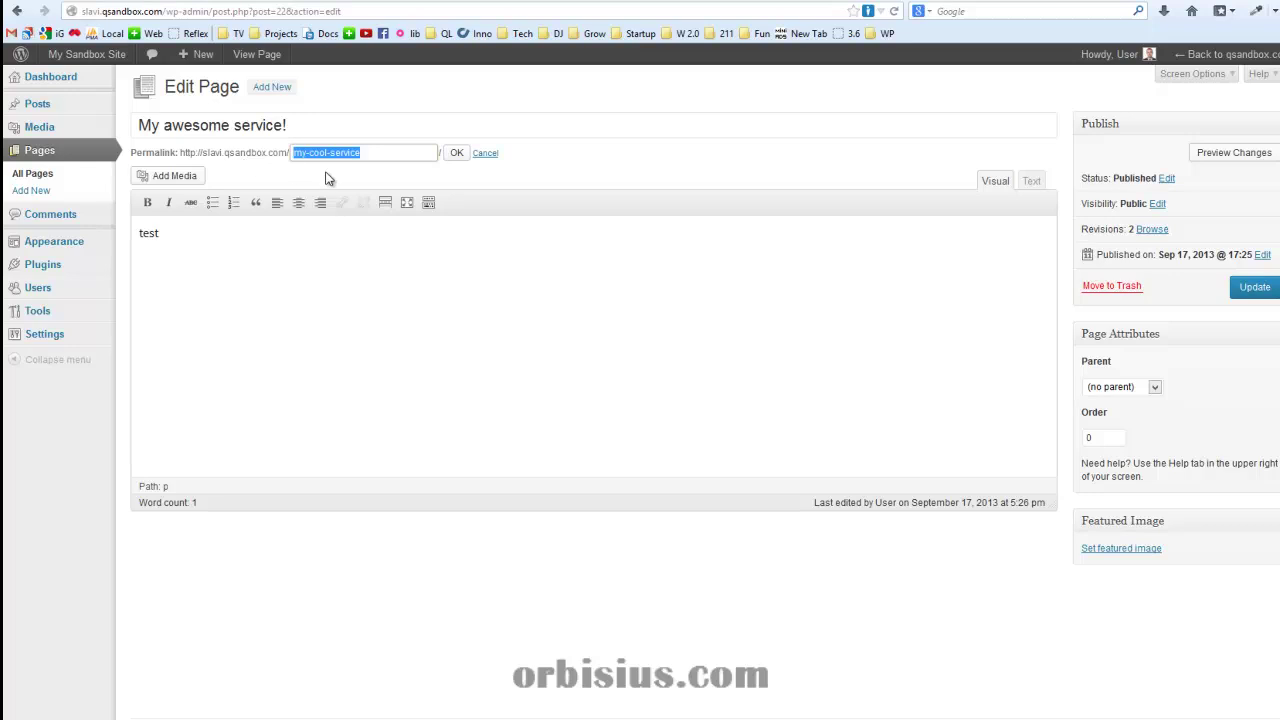
{"action": "key", "text": "BackSpace"}
{"action": "left_click", "coordinate": [456, 156]}
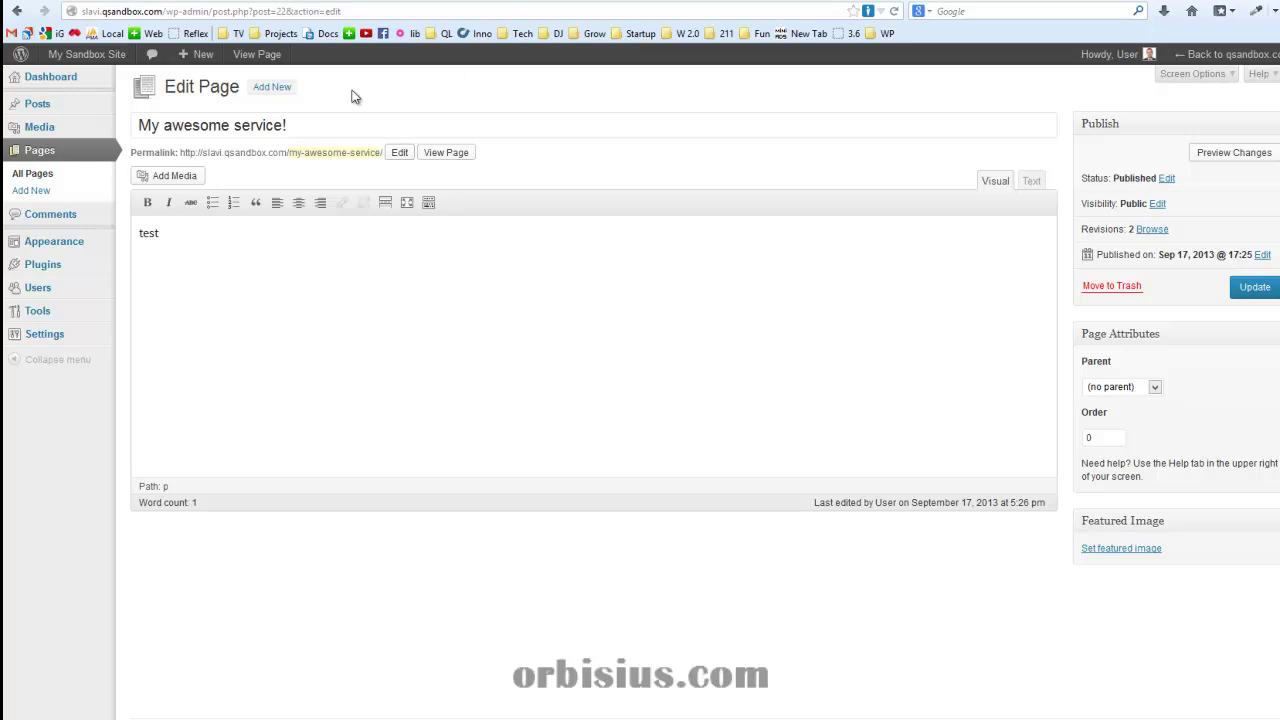
{"action": "left_click", "coordinate": [1254, 287]}
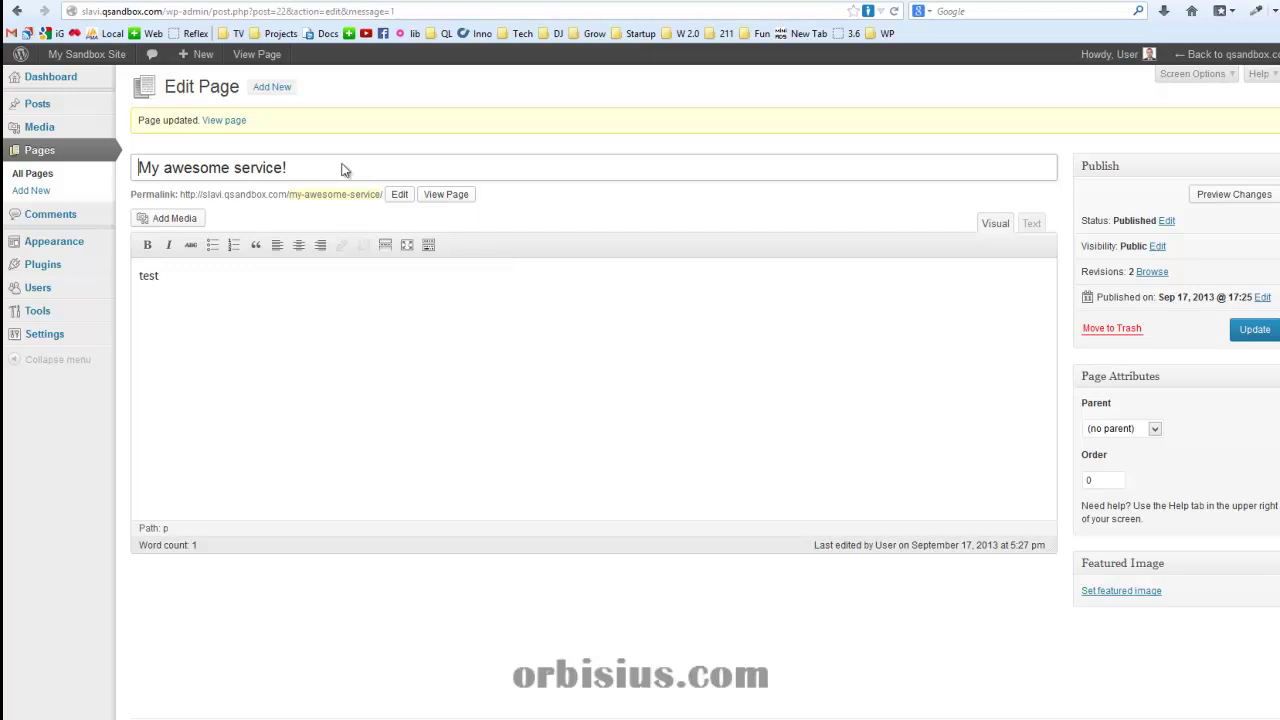
{"action": "left_click", "coordinate": [224, 120]}
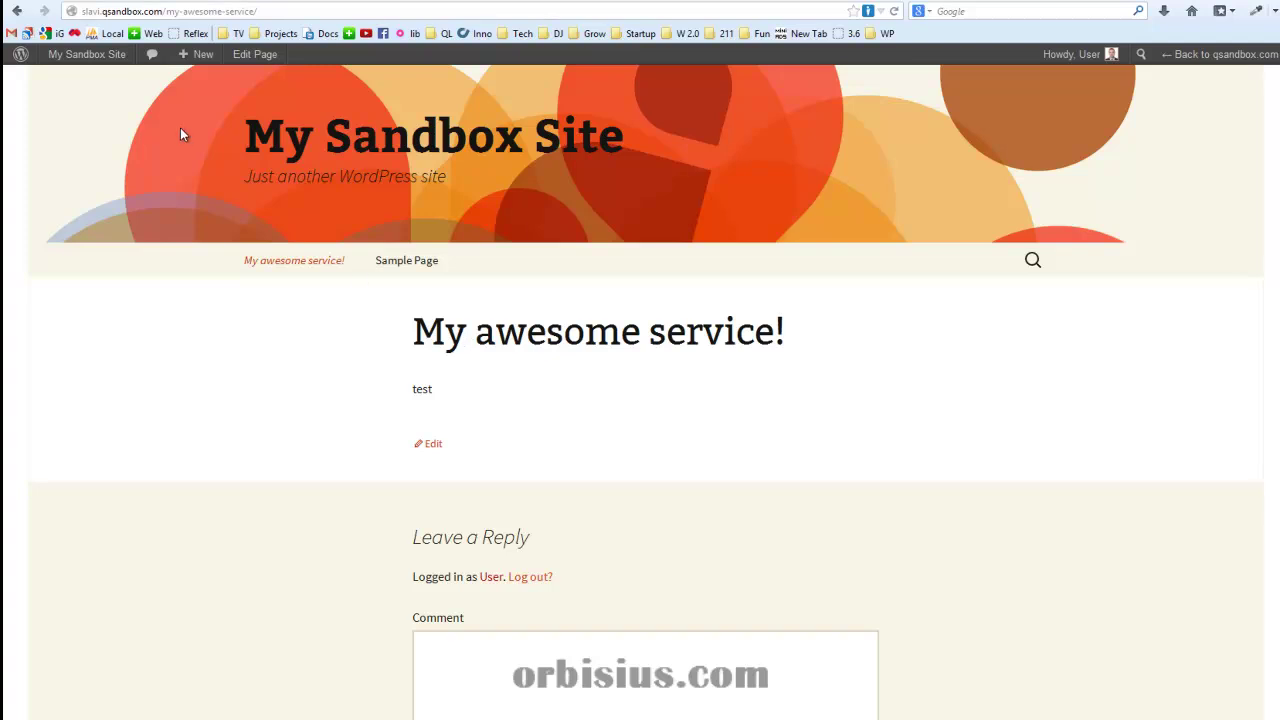
{"action": "mouse_move", "coordinate": [87, 54]}
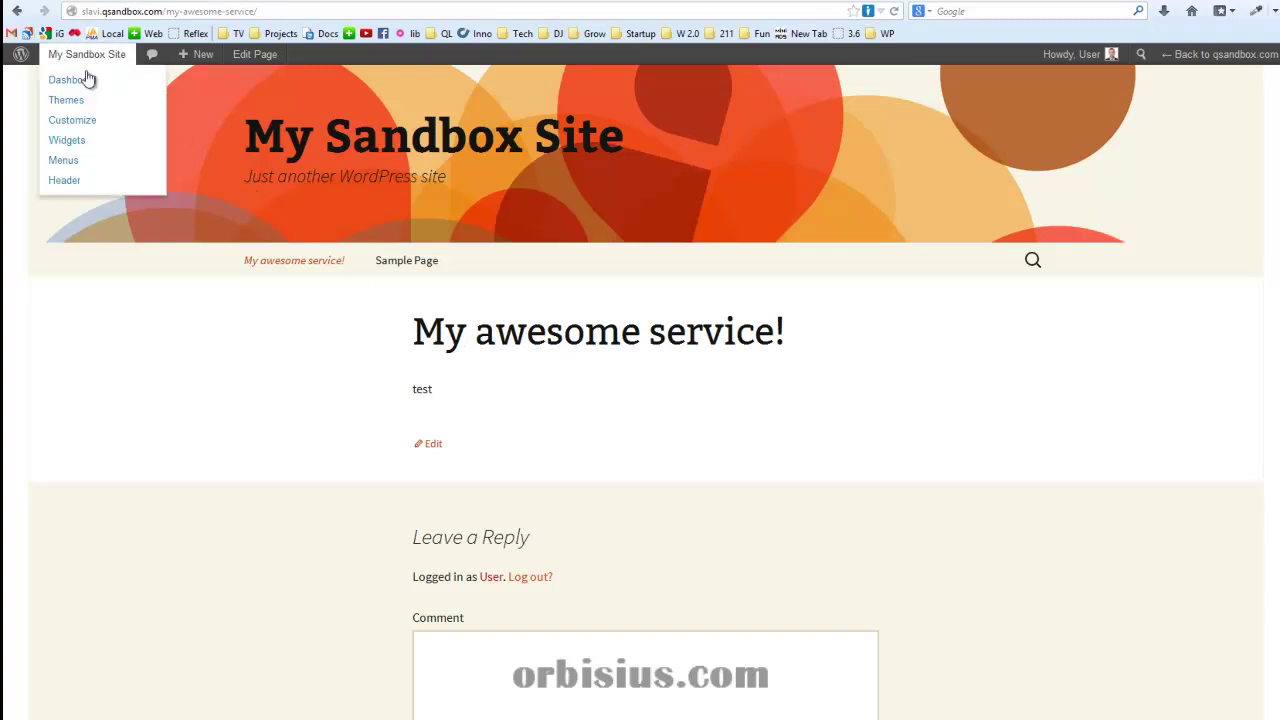
Search the plugin directory for 'redirection' and install the Redirection plugin.
{"action": "left_click", "coordinate": [66, 80]}
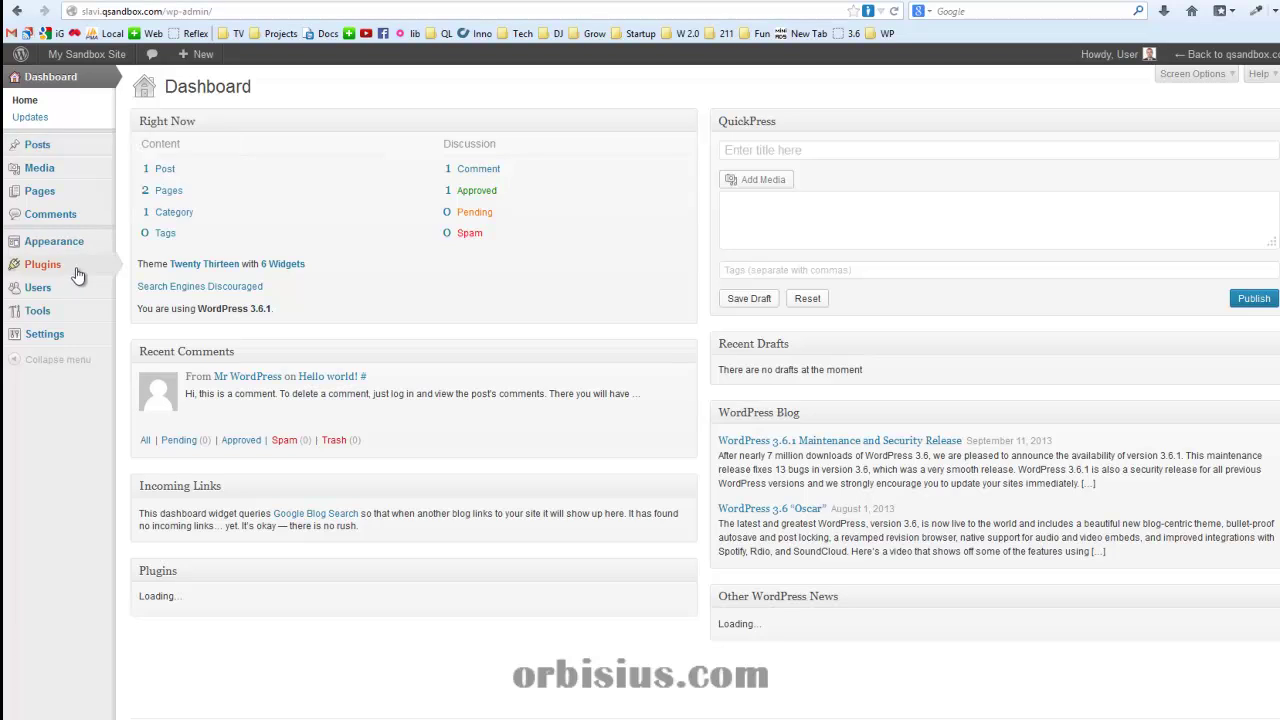
{"action": "mouse_move", "coordinate": [43, 264]}
{"action": "left_click", "coordinate": [145, 281]}
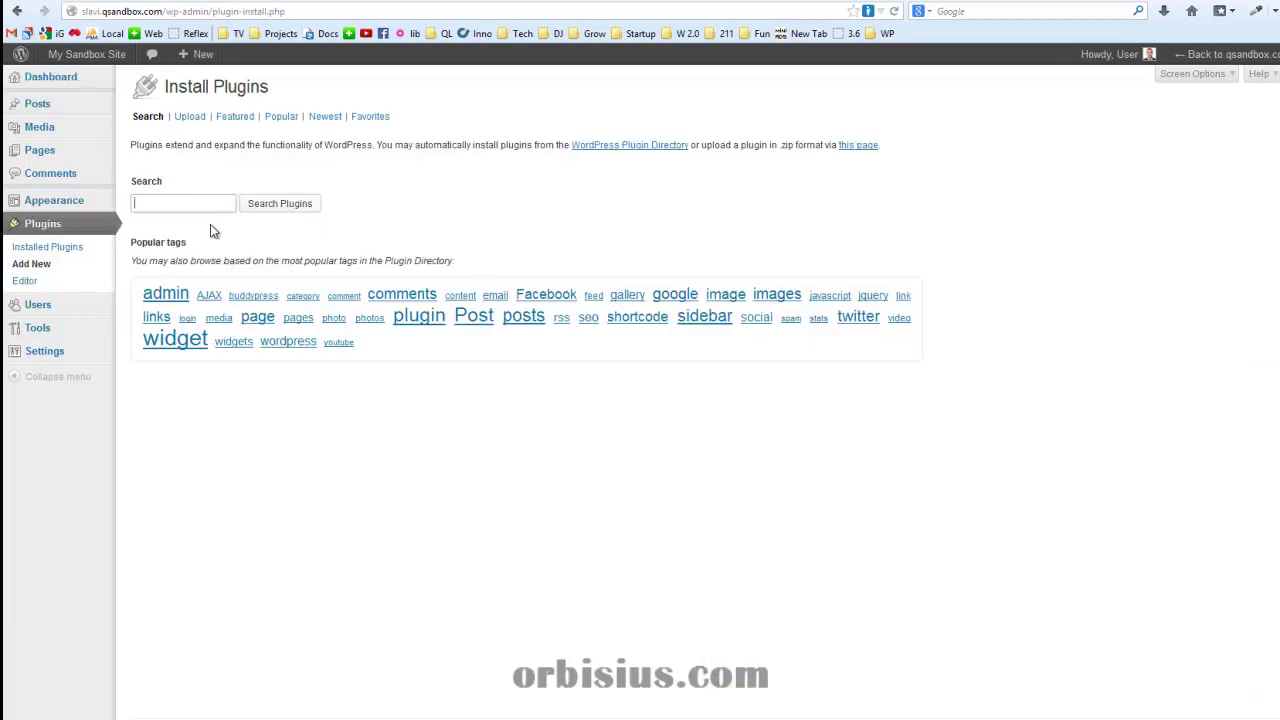
{"action": "type", "text": "redirection"}
{"action": "key", "text": "Return"}
{"action": "left_click", "coordinate": [151, 216]}
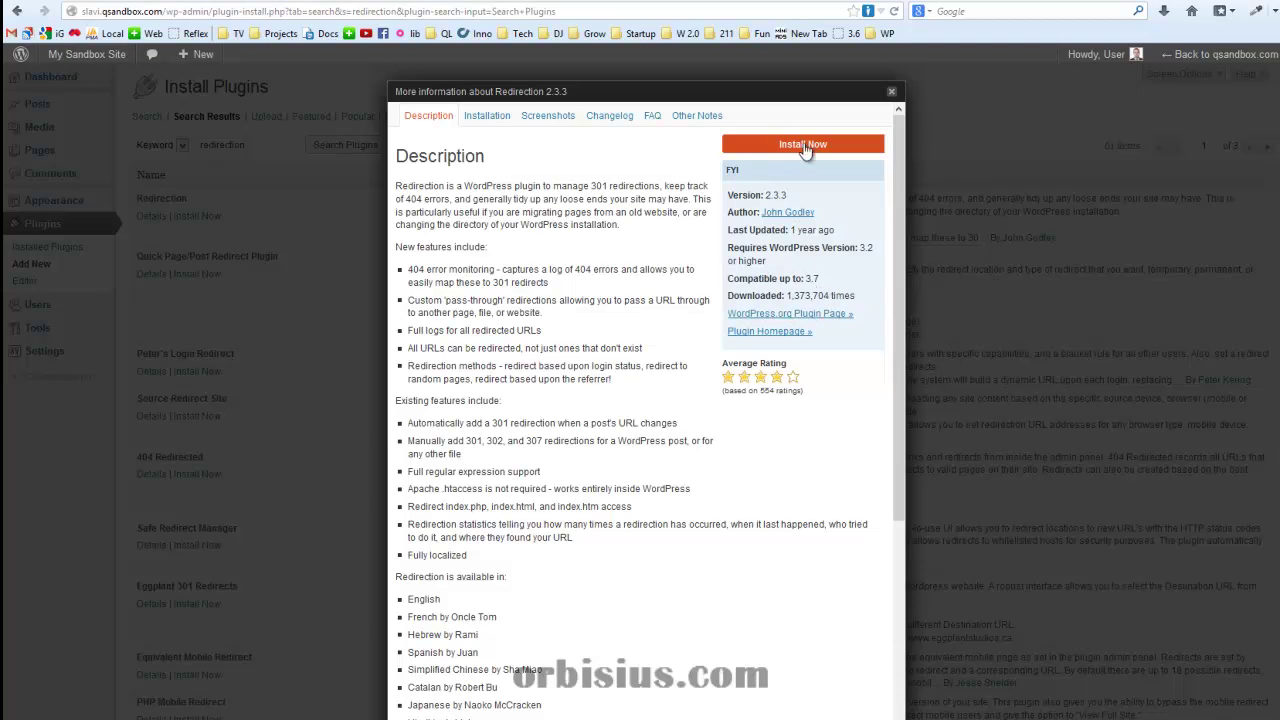
{"action": "left_click", "coordinate": [884, 92]}
{"action": "left_click", "coordinate": [203, 216]}
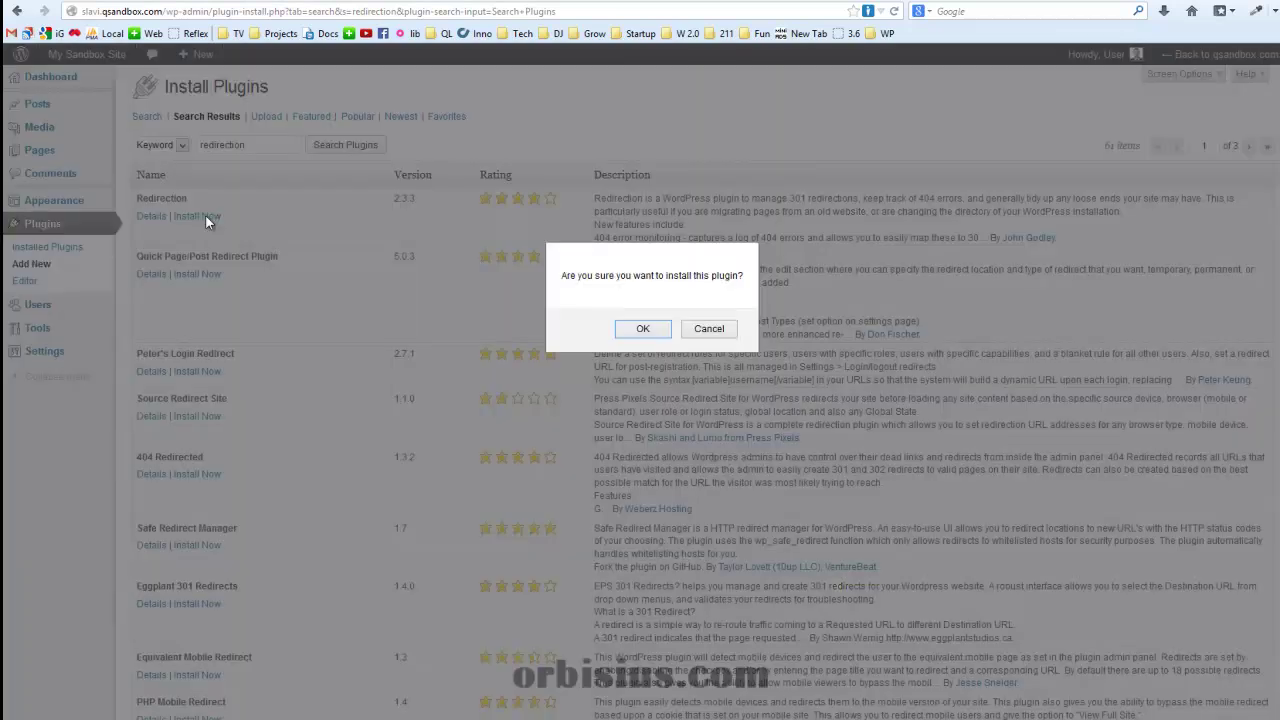
{"action": "left_click", "coordinate": [643, 330]}
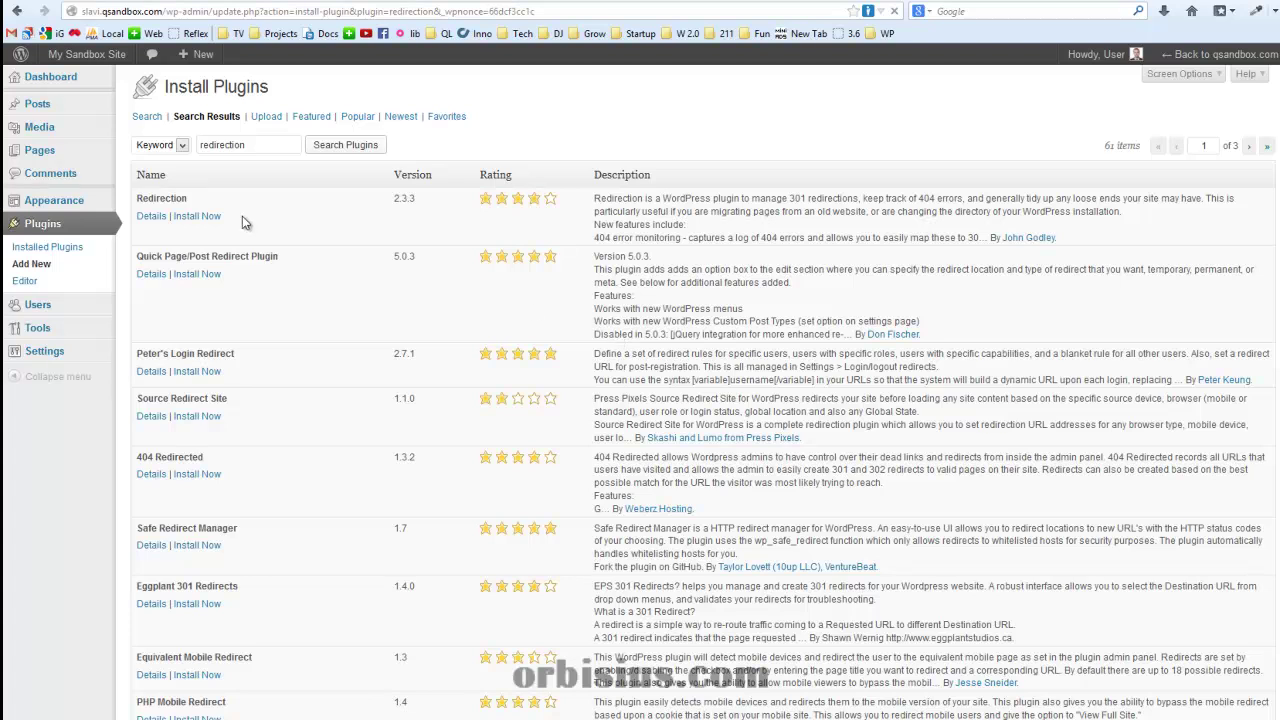
Activate Redirection and enter /my-cool-service as the source URL in its settings.
{"action": "left_click", "coordinate": [177, 207]}
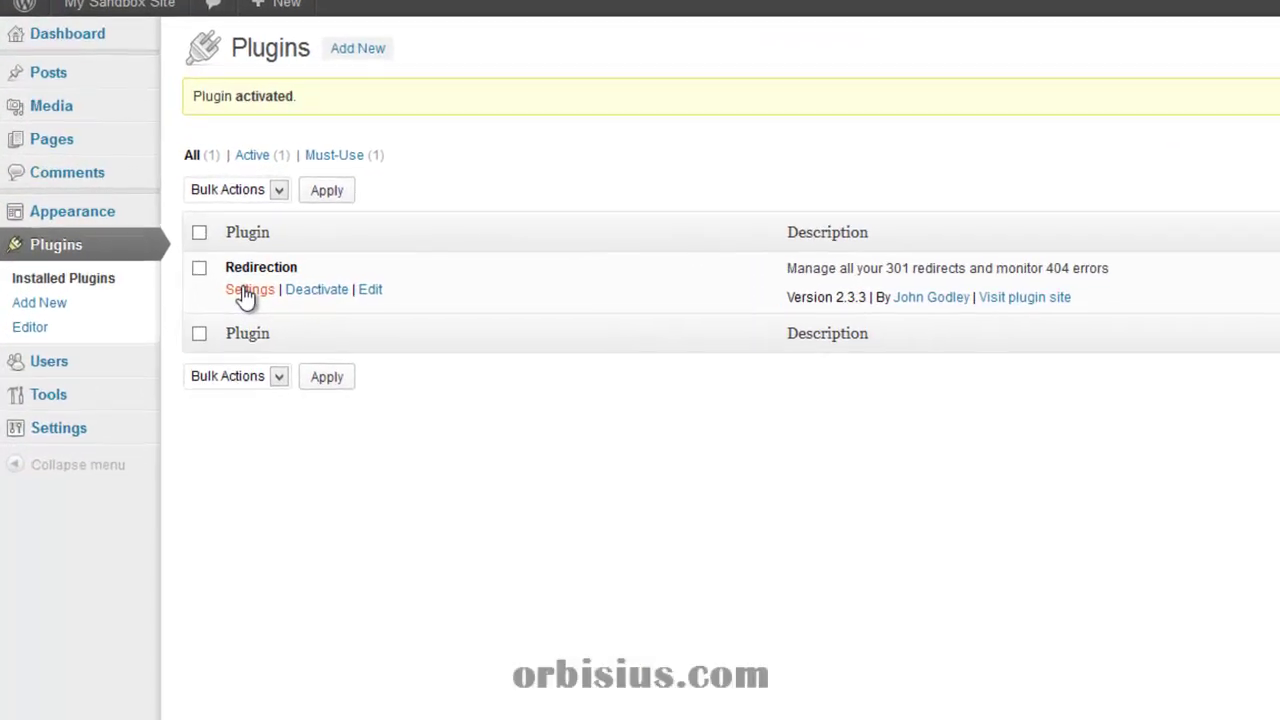
{"action": "left_click", "coordinate": [207, 268]}
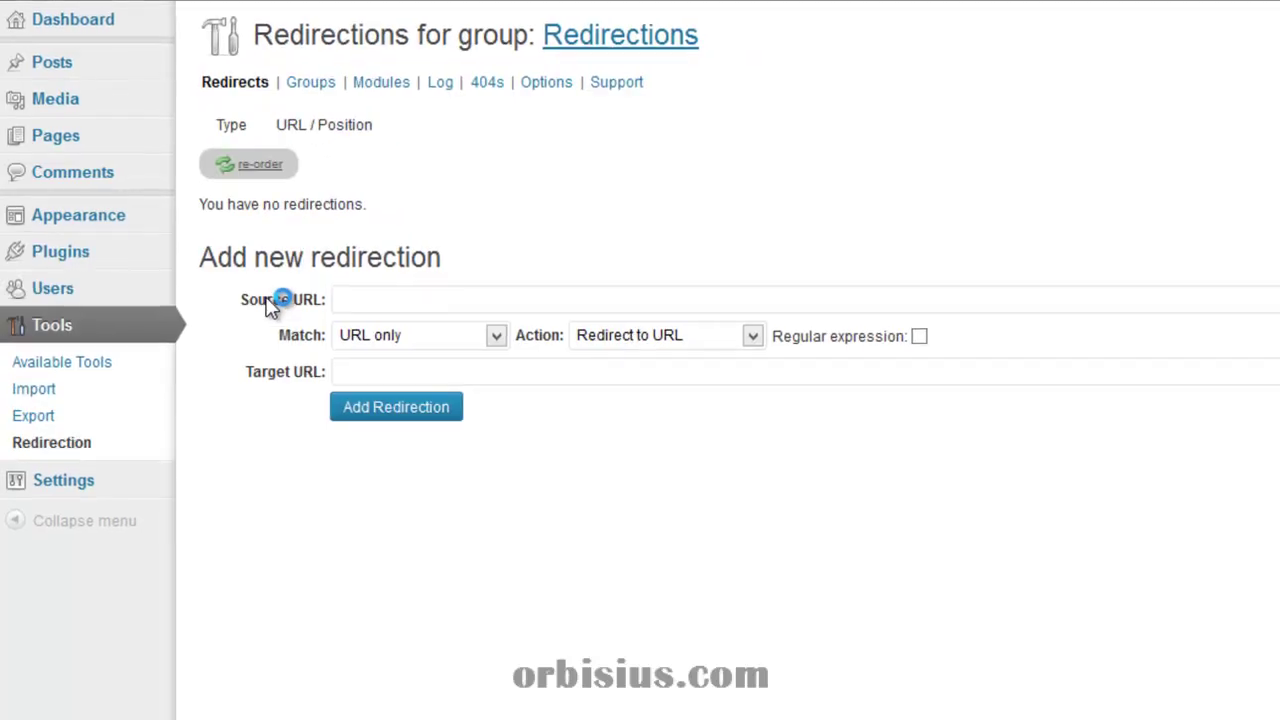
{"action": "left_click", "coordinate": [408, 291]}
{"action": "type", "text": "my-cool-service"}
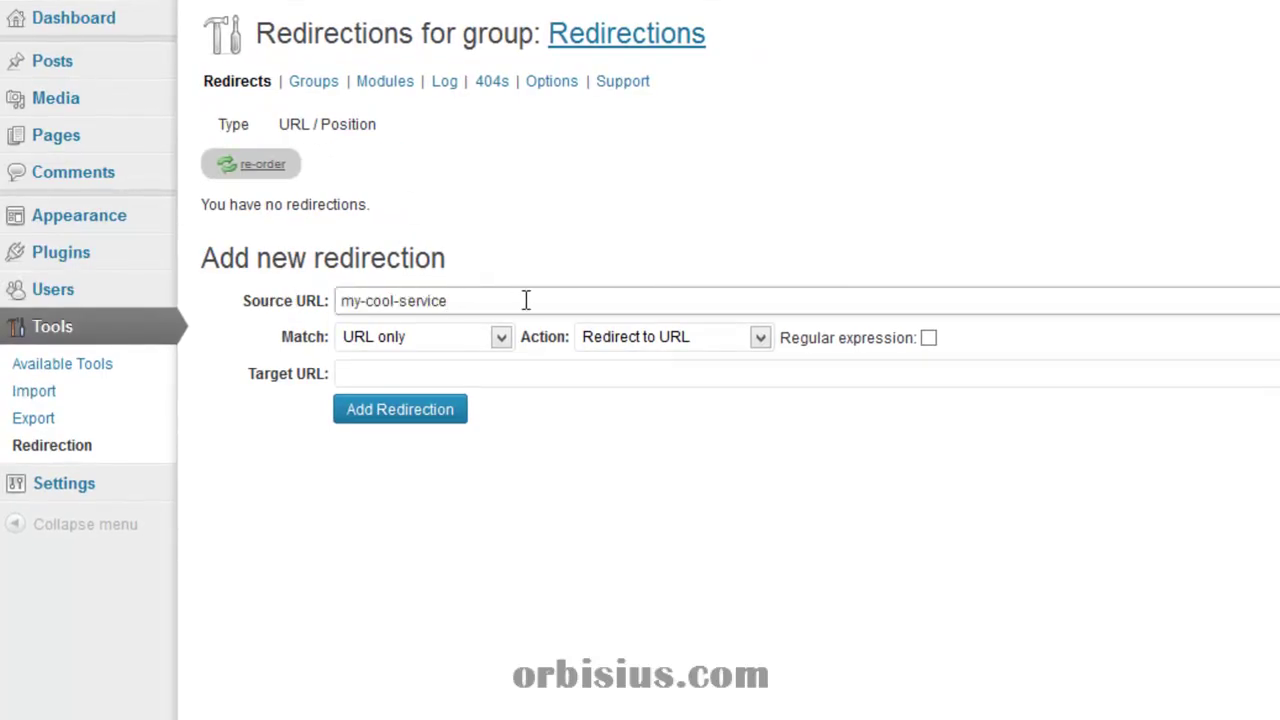
{"action": "key", "text": "Home"}
{"action": "type", "text": "/"}
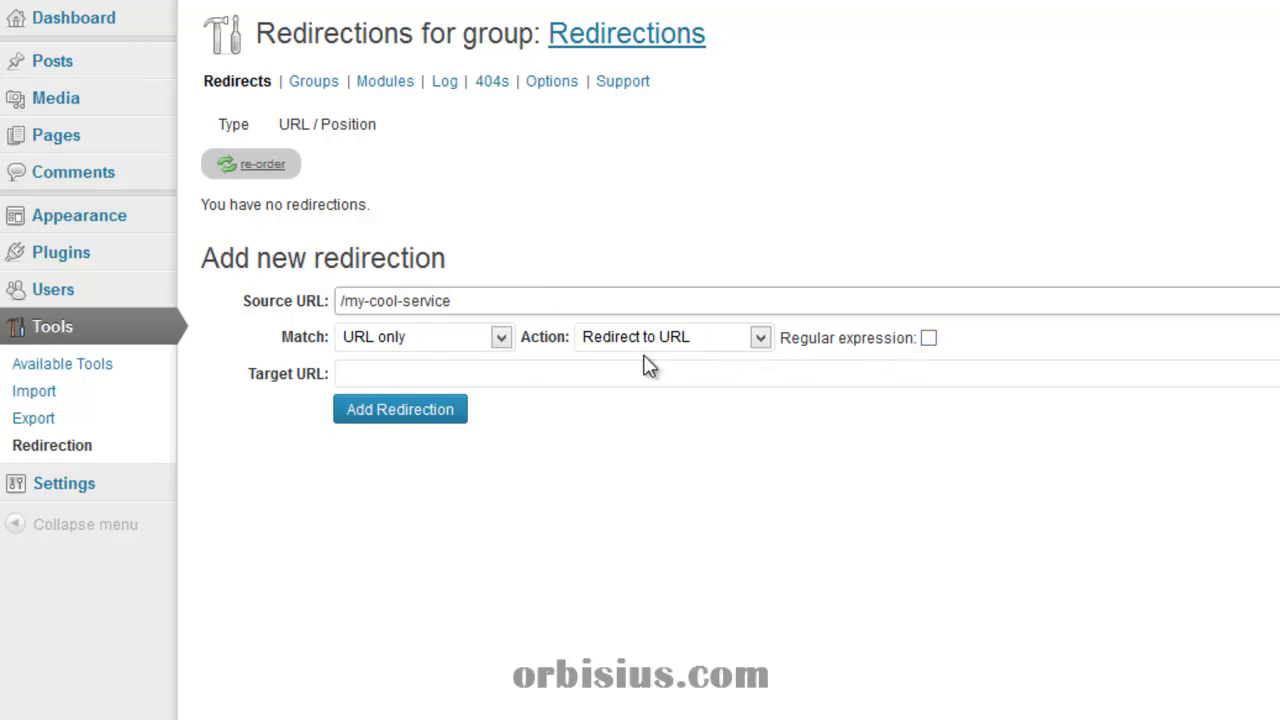
Set /my-awesome-service as the target URL and add the 301 redirect.
{"action": "left_click", "coordinate": [533, 380]}
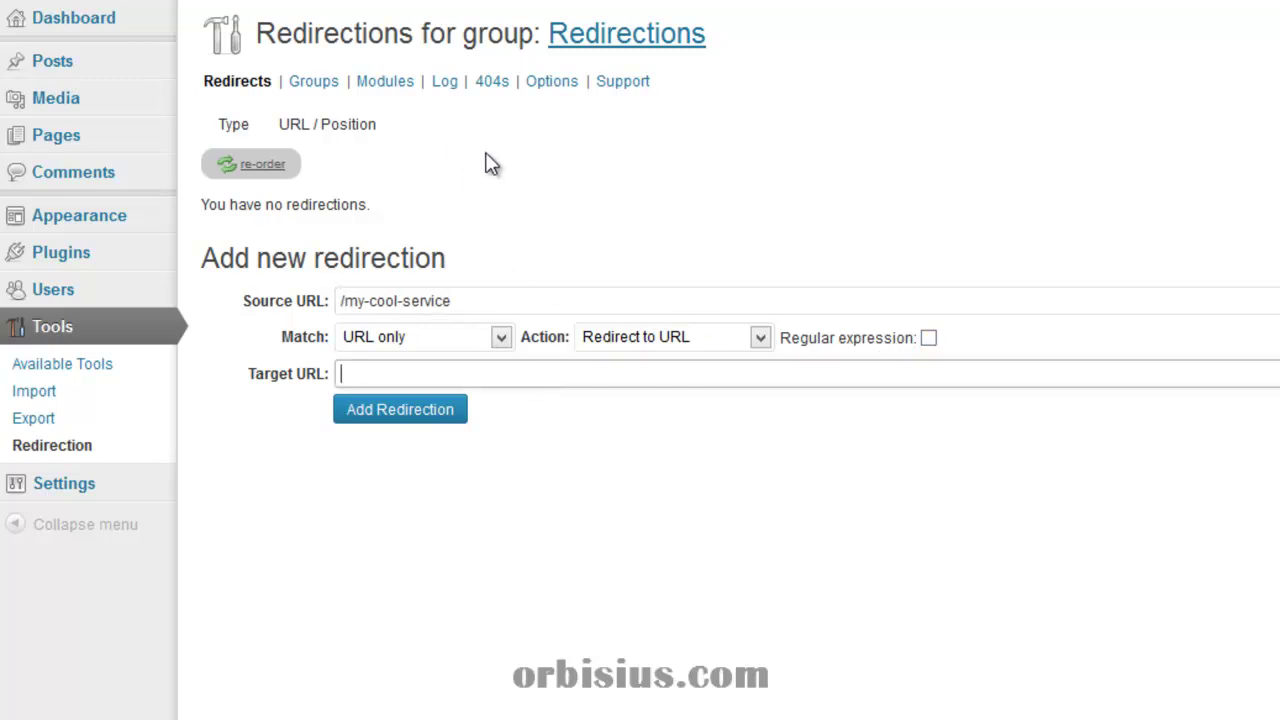
{"action": "type", "text": "/my-cool-service"}
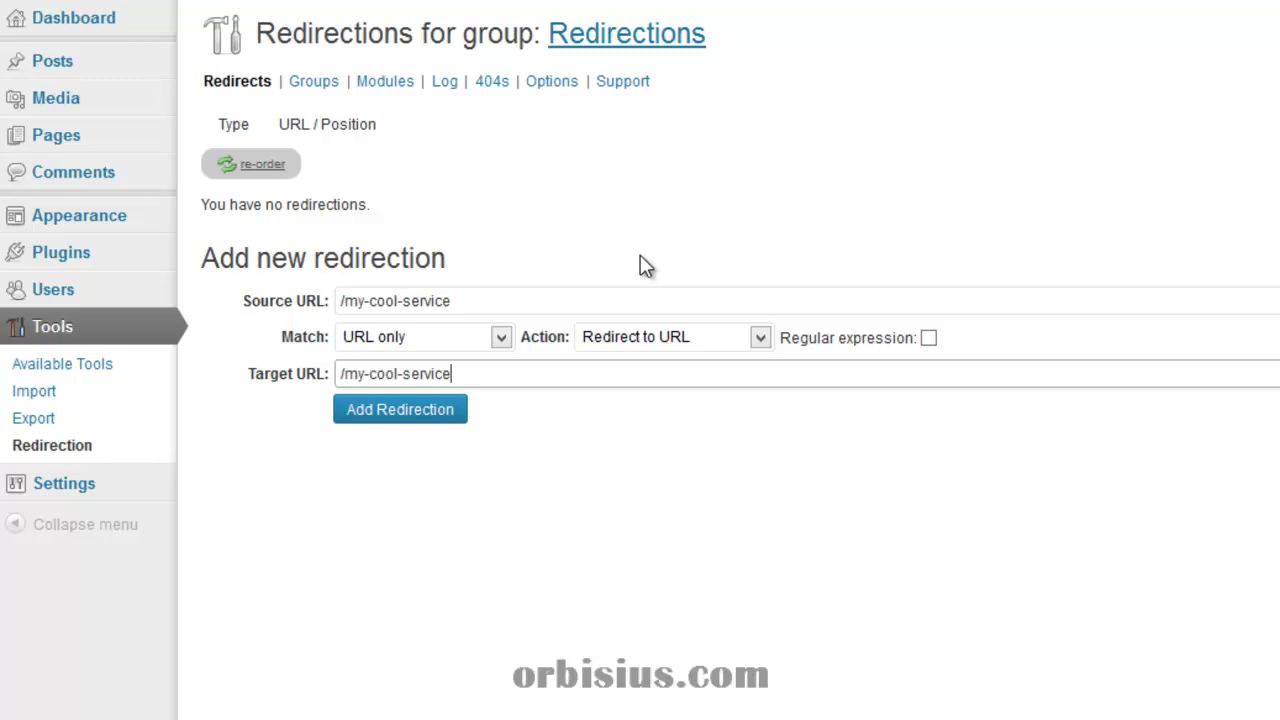
{"action": "key", "text": "ctrl+shift+Left"}
{"action": "type", "text": "a"}
{"action": "type", "text": "wesome"}
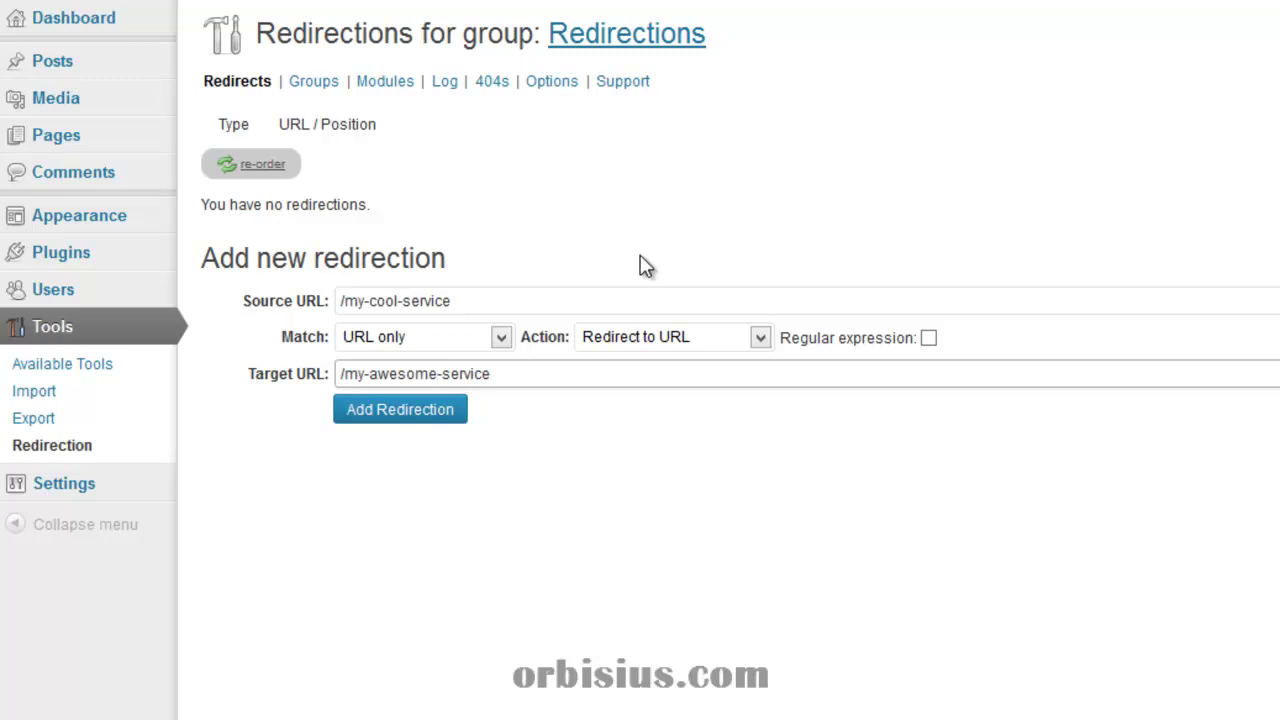
{"action": "left_click", "coordinate": [428, 422]}
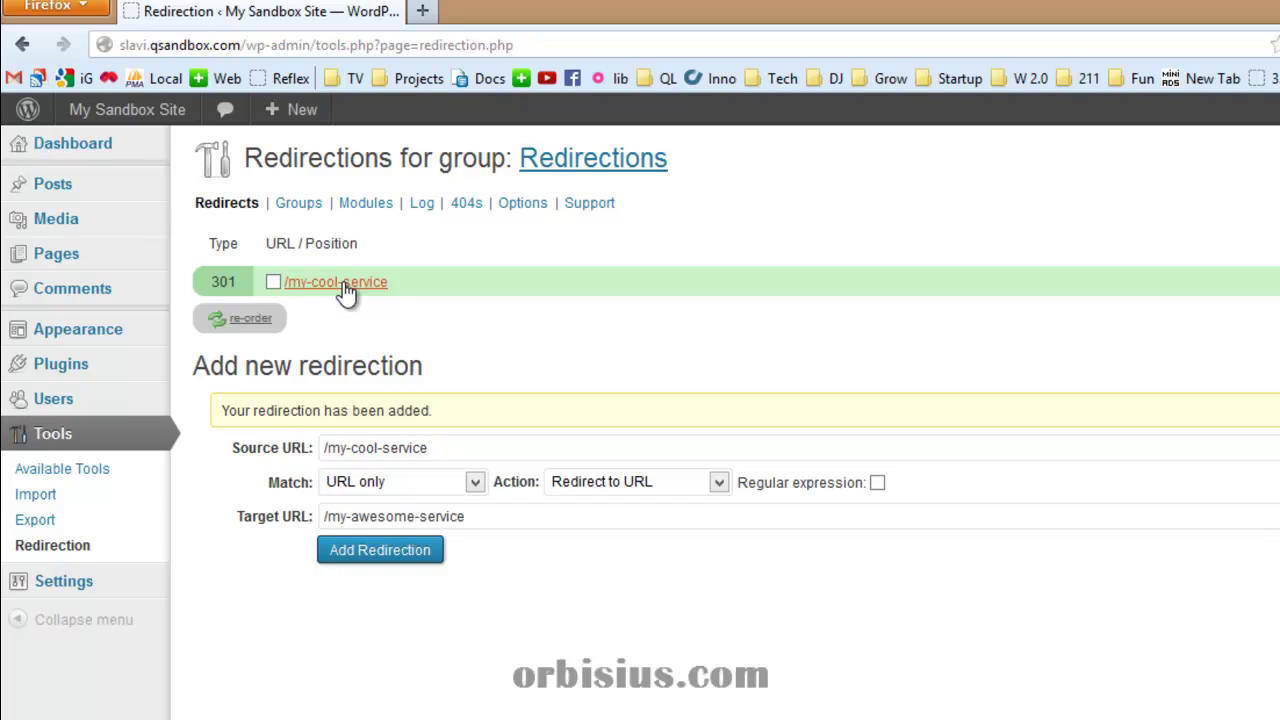
Open the /my-cool-service redirect link in a new tab.
{"action": "right_click", "coordinate": [345, 290]}
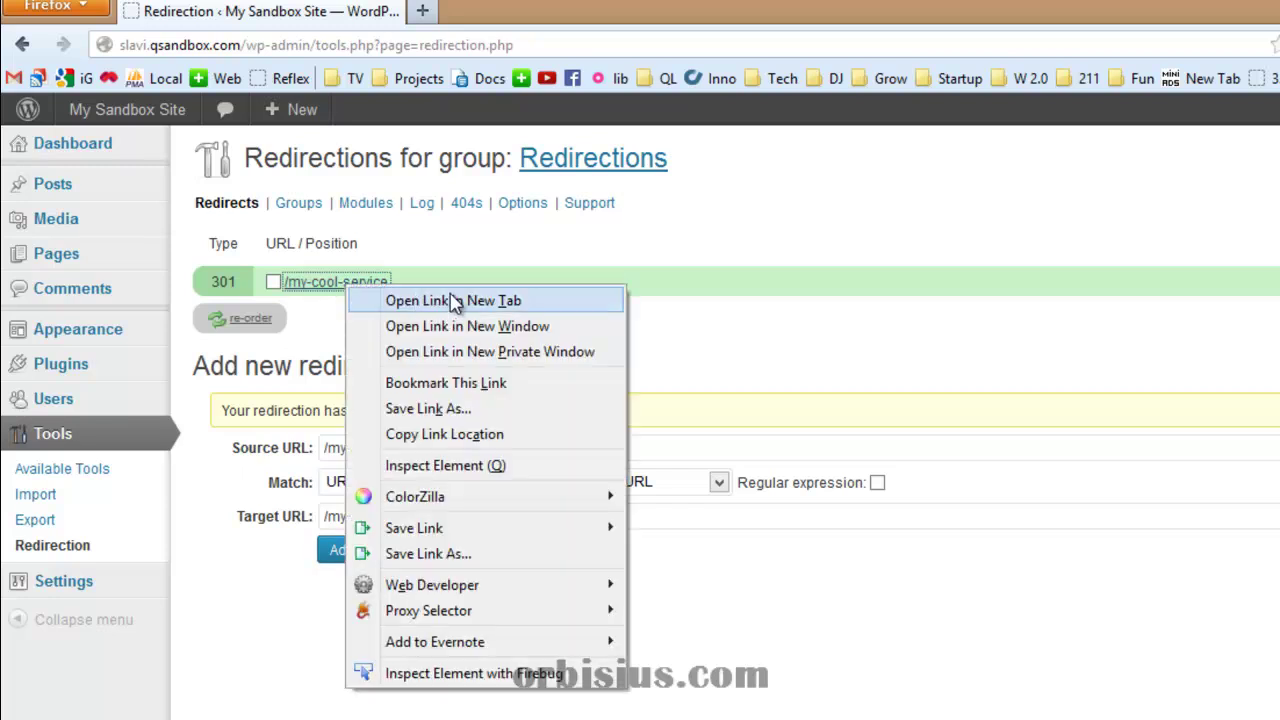
{"action": "left_click", "coordinate": [453, 300]}
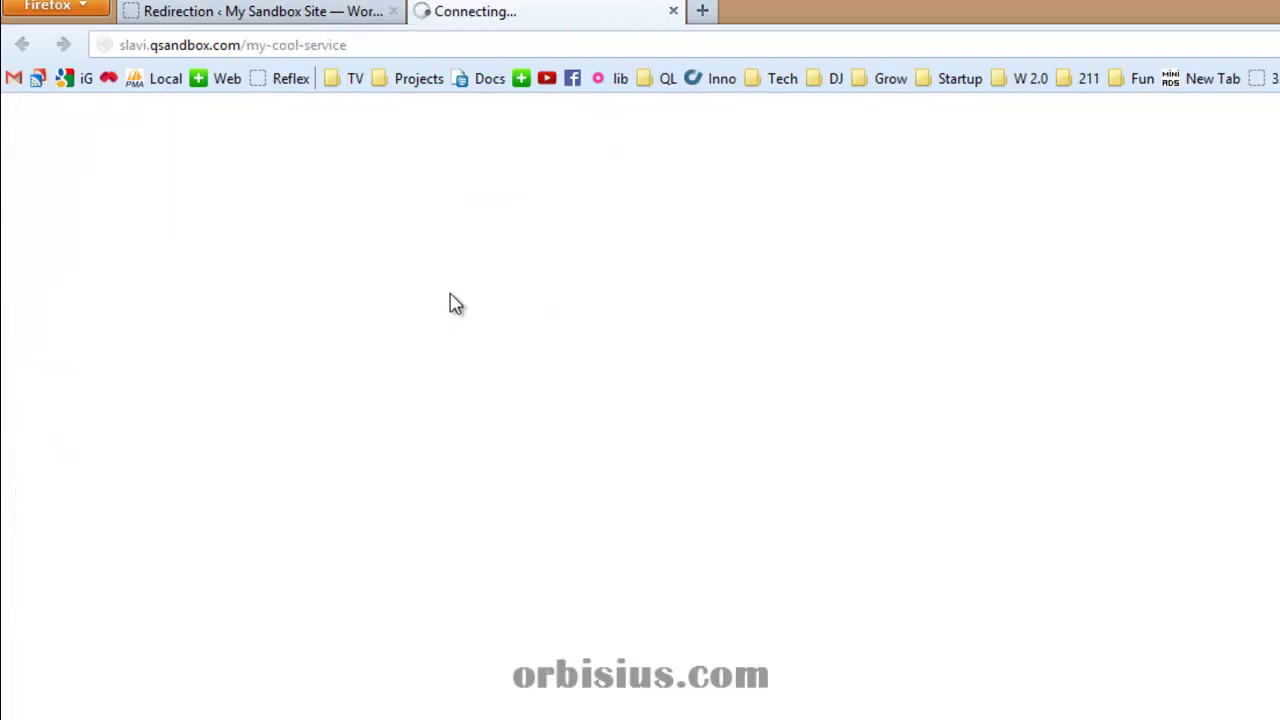
{"action": "left_click", "coordinate": [285, 11]}
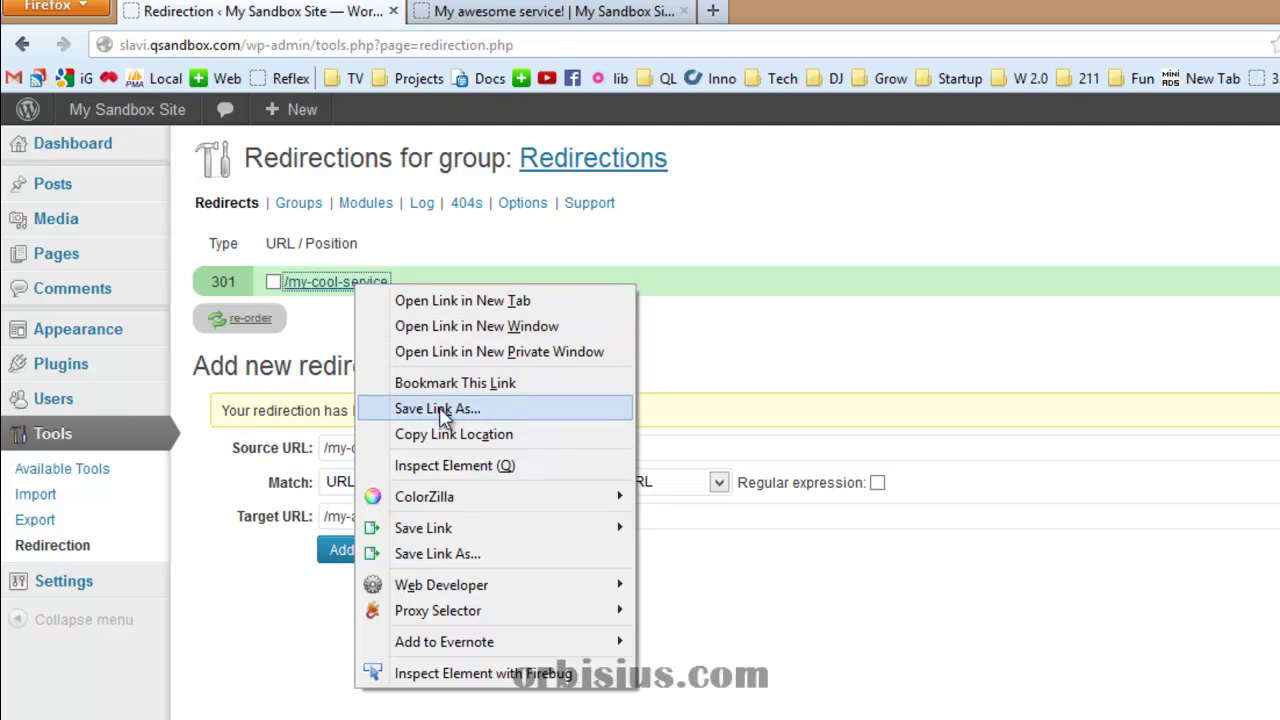
Load the old /my-cool-service address in the page tab to test the redirect.
{"action": "left_click", "coordinate": [460, 432]}
{"action": "left_click", "coordinate": [520, 11]}
{"action": "right_click", "coordinate": [338, 44]}
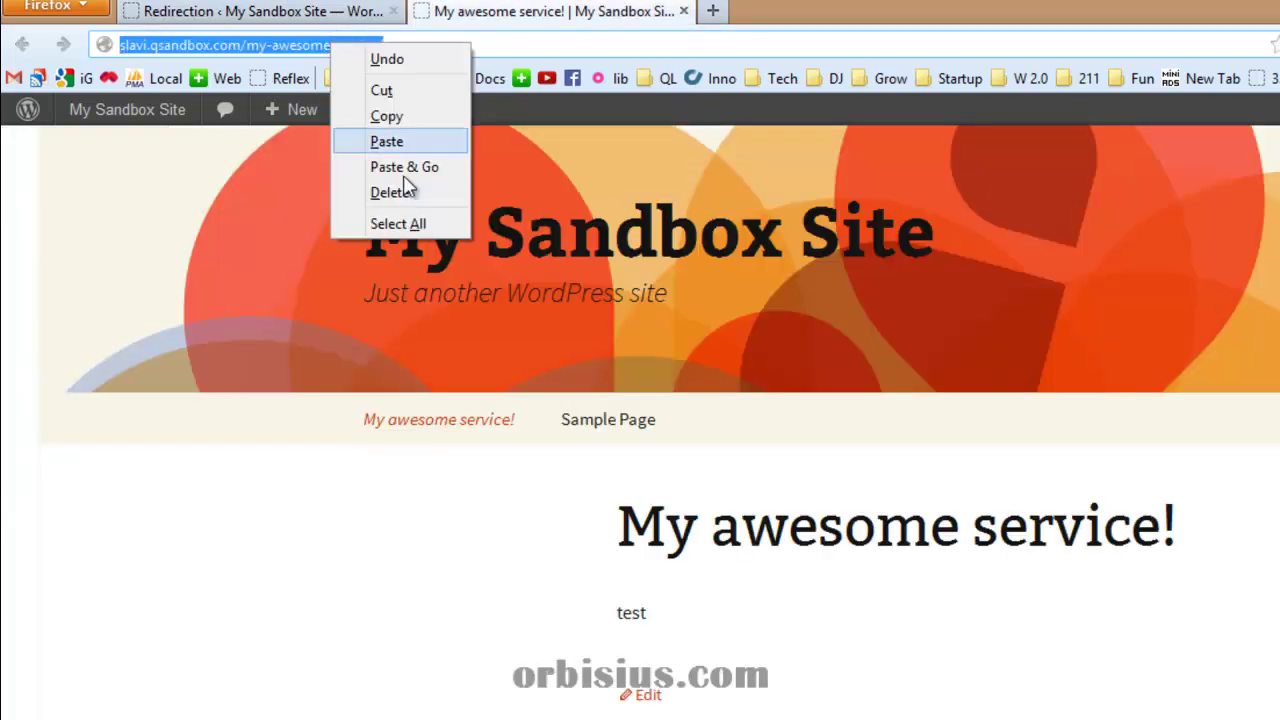
{"action": "left_click", "coordinate": [414, 166]}
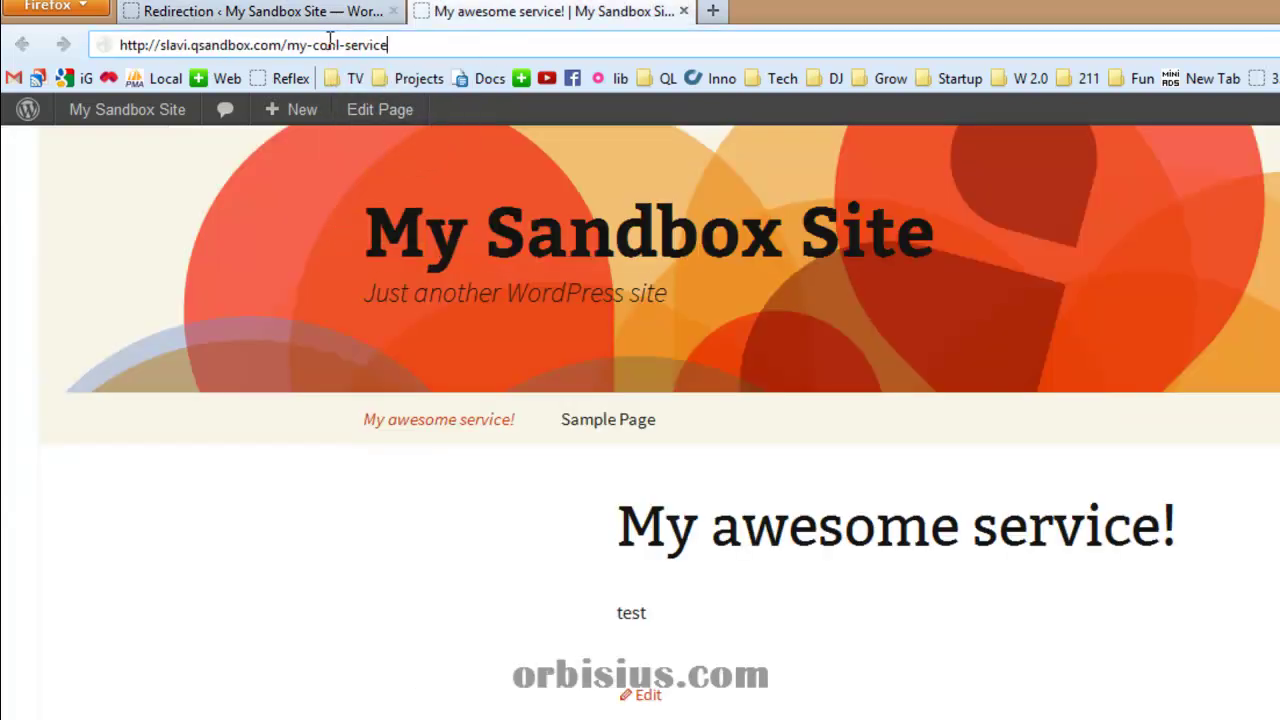
{"action": "left_click_drag", "start_coordinate": [290, 44], "coordinate": [484, 44]}
{"action": "left_click", "coordinate": [433, 45]}
{"action": "key", "text": "Return"}
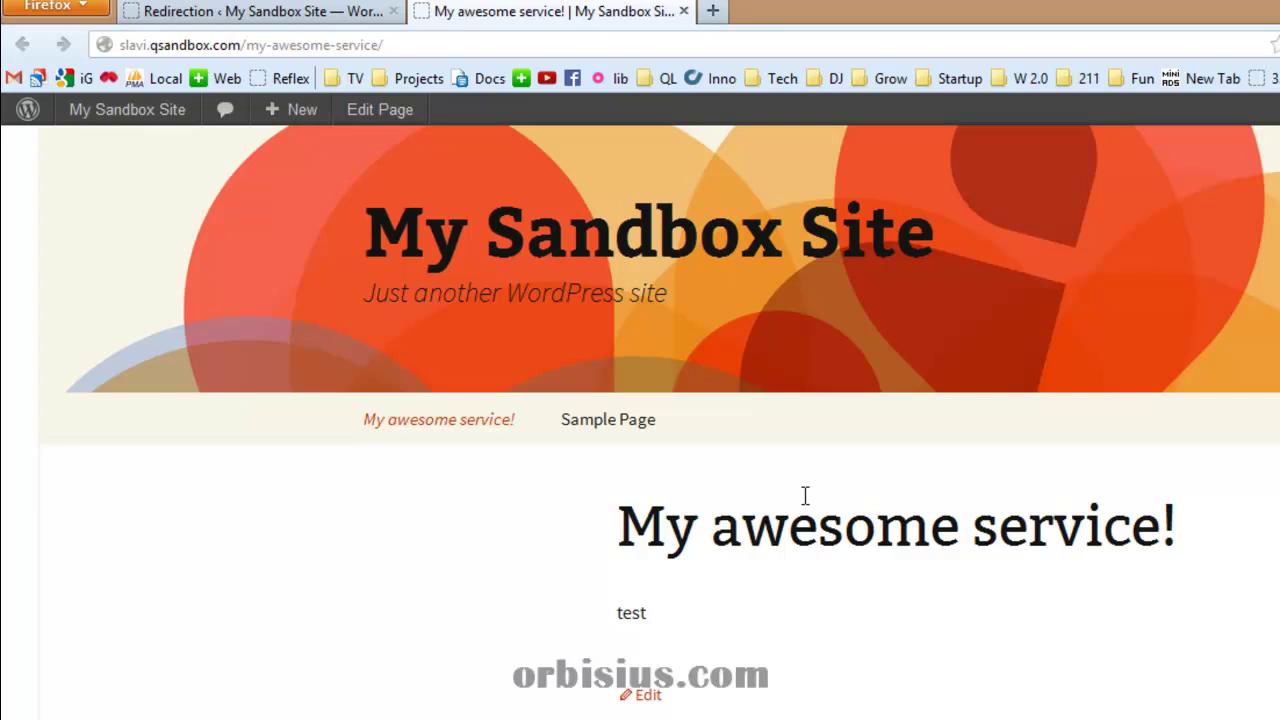
{"action": "key", "text": "ctrl+Tab"}
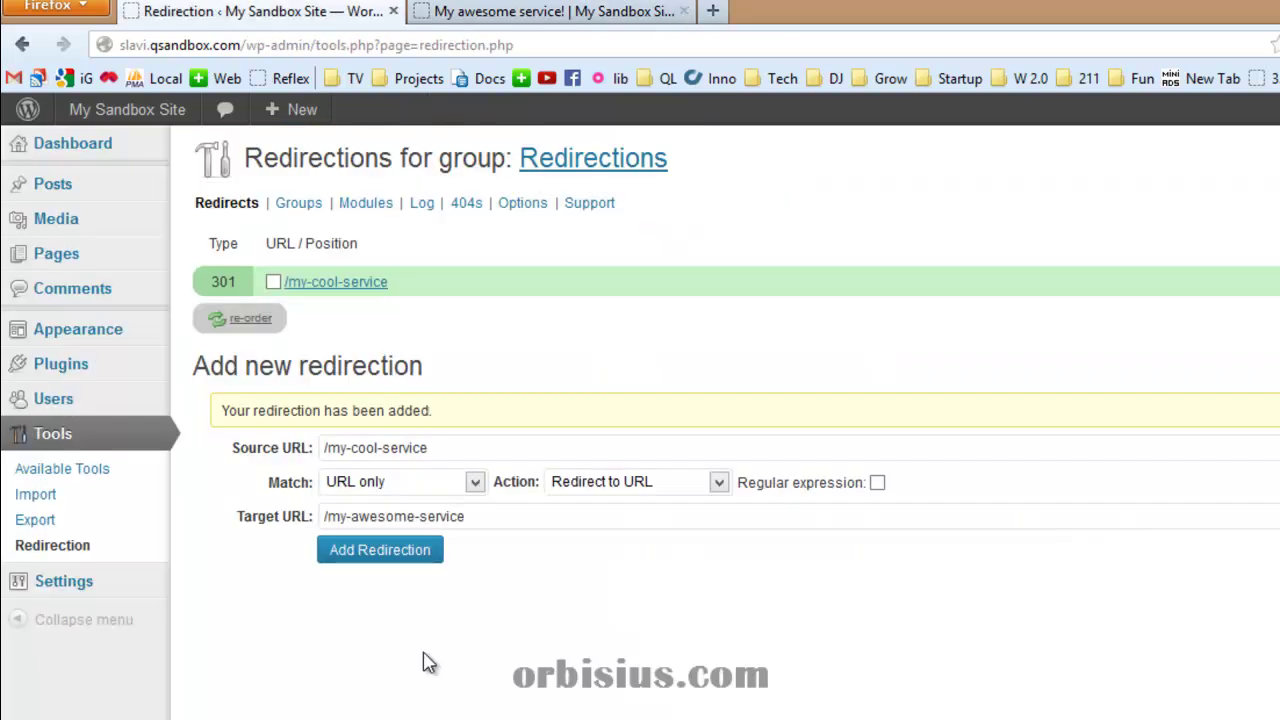